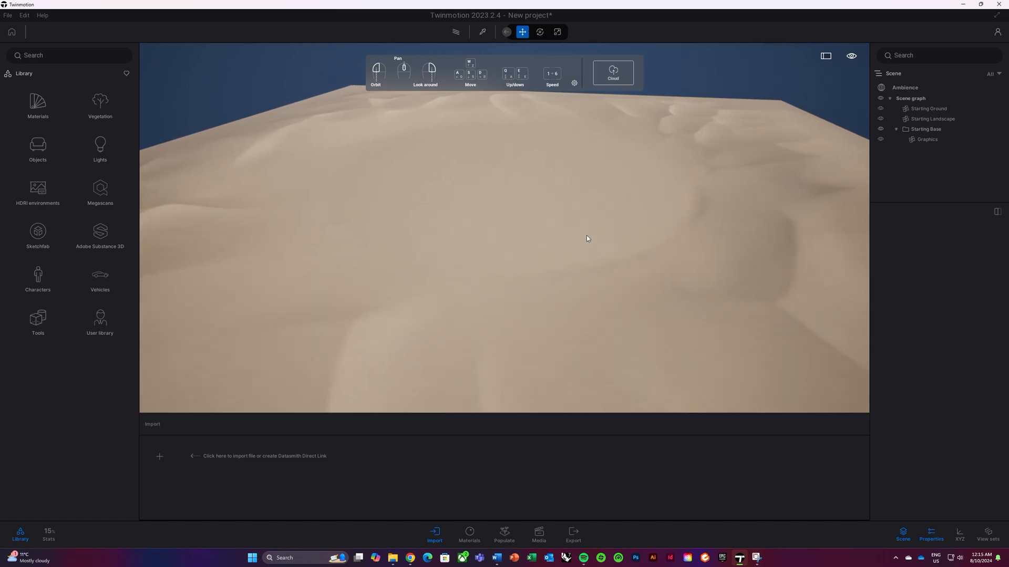
Open the Urban populate tool and set its map location to Melbourne, VIC, Australia.
left_click_drag(586, 235, 560, 248)
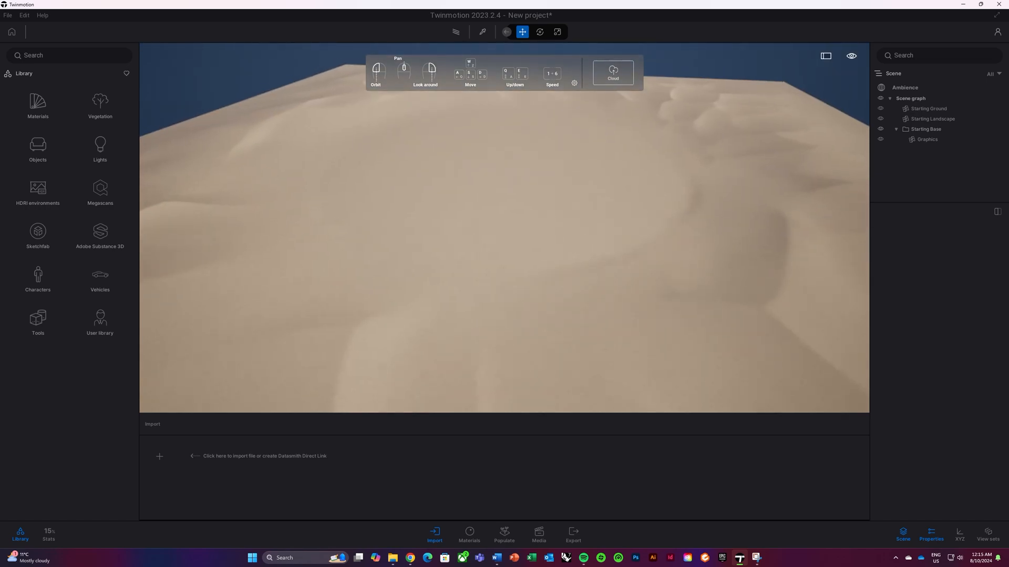
left_click(513, 541)
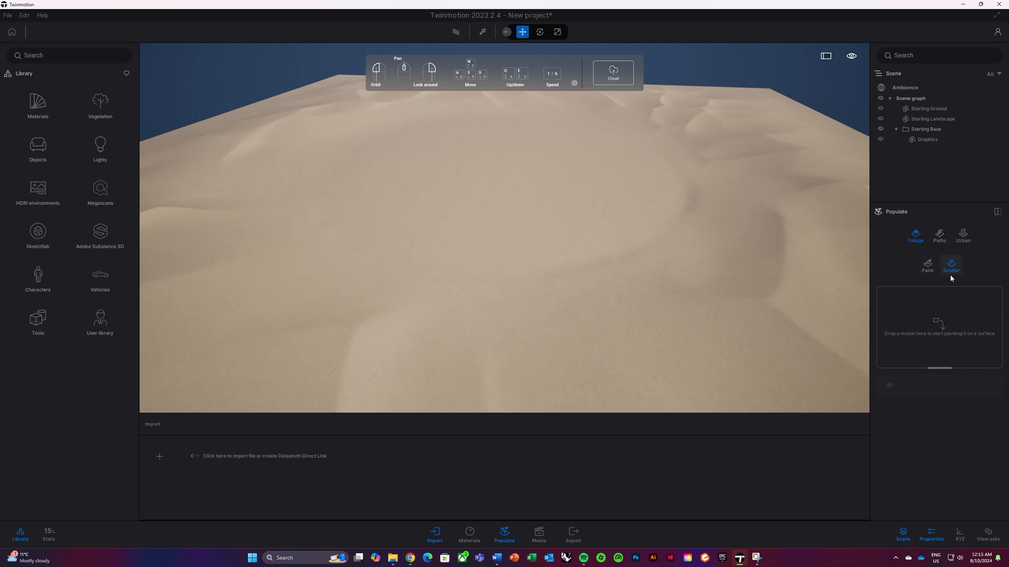
left_click(997, 211)
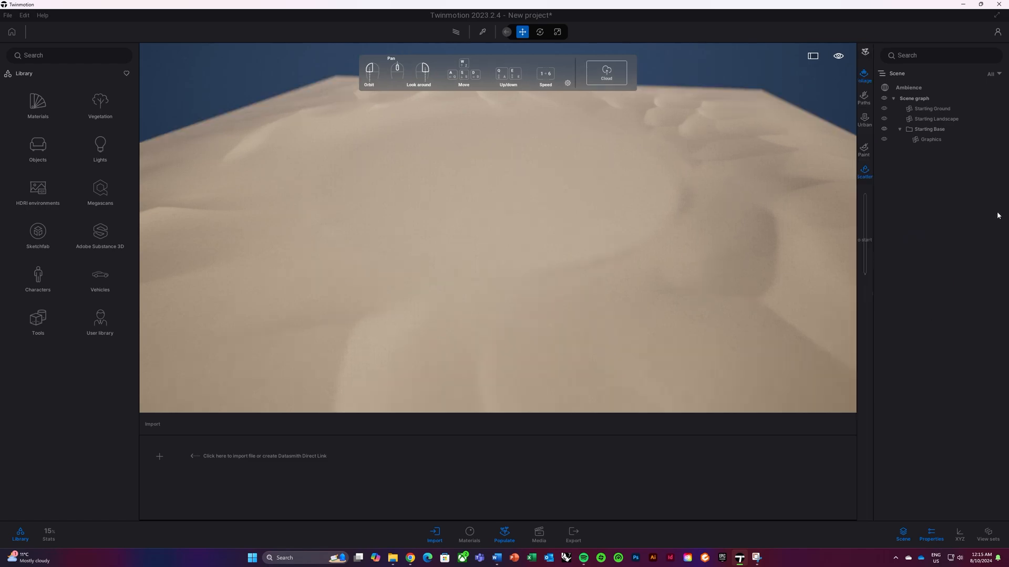
left_click(858, 51)
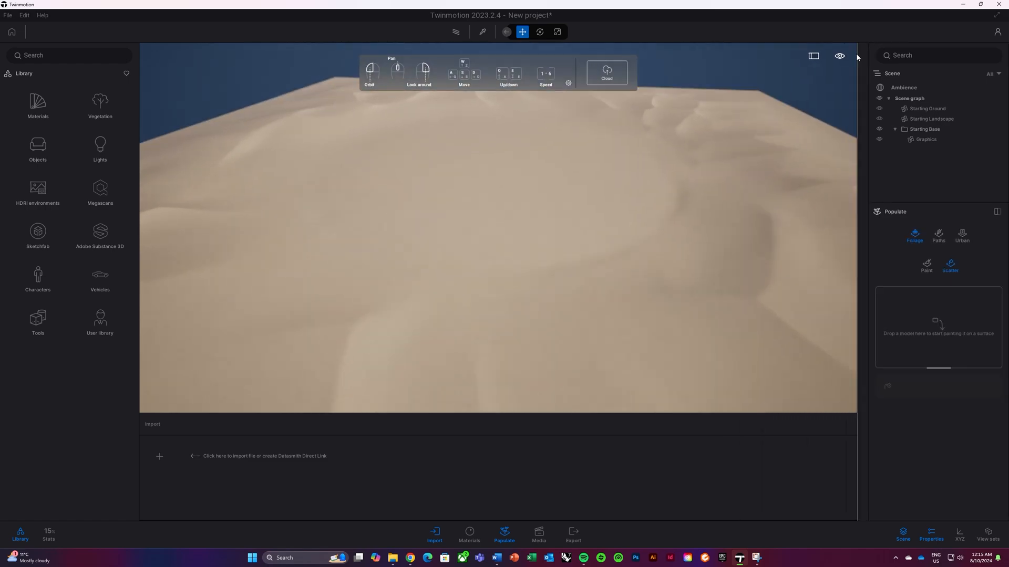
left_click(941, 235)
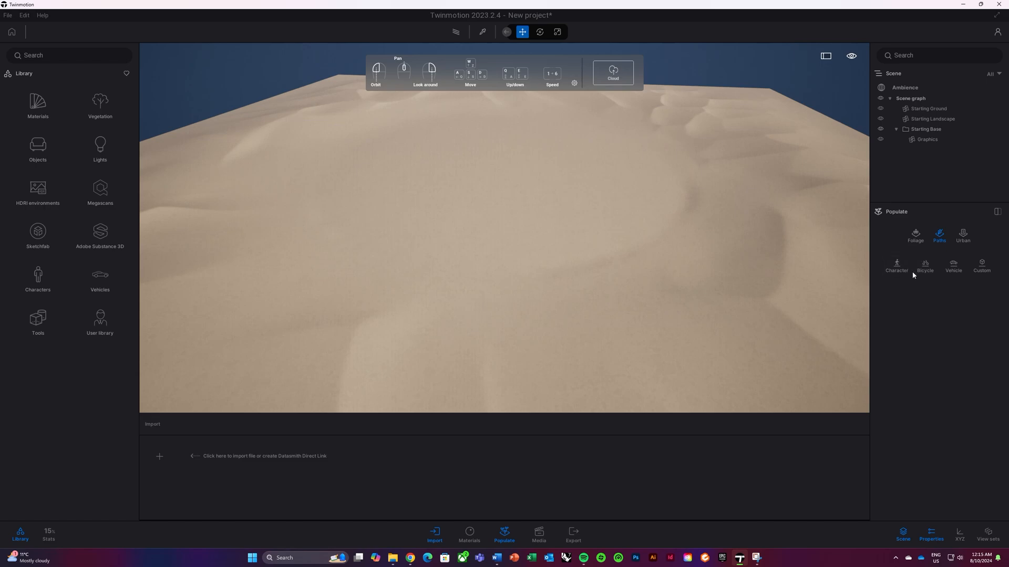
left_click(957, 239)
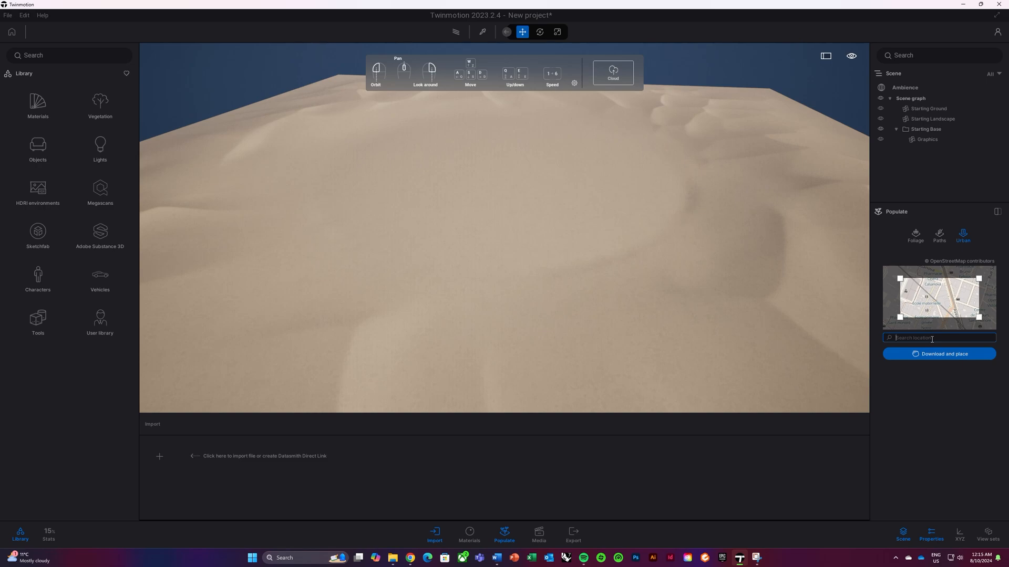
type("melbourne")
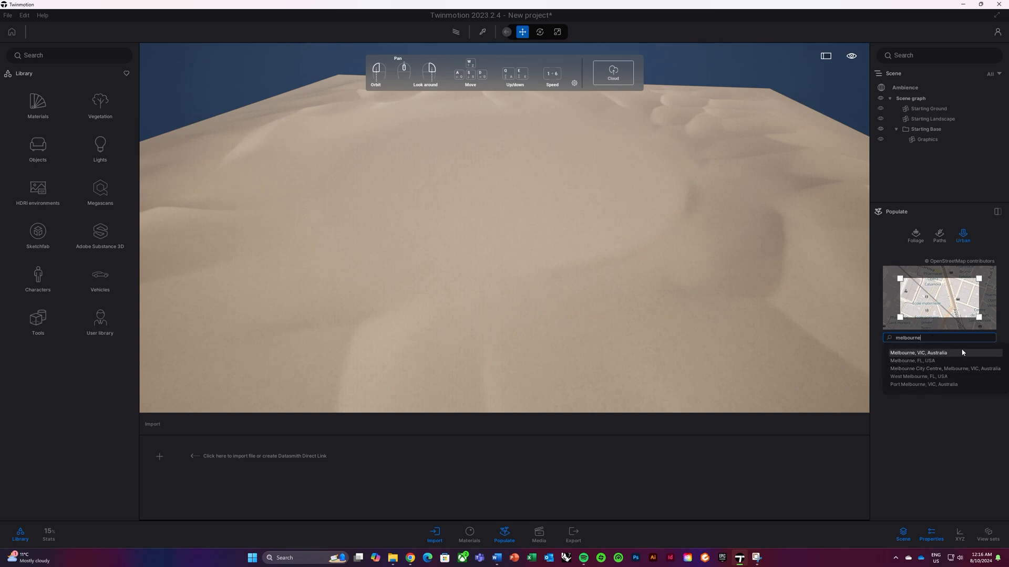
left_click(963, 353)
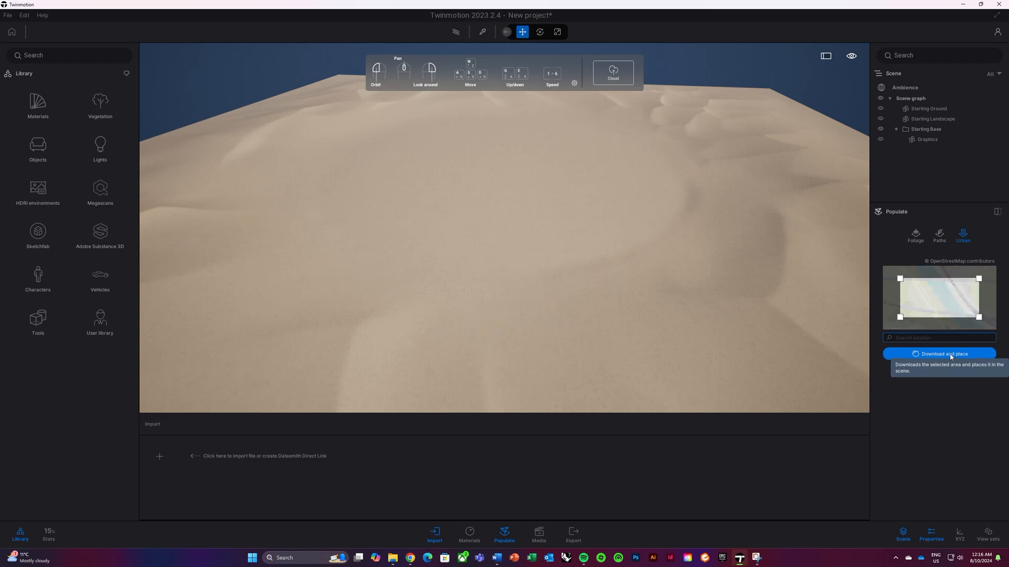
Move the map's selection frame from central Melbourne to the suburban street grid beside the park and river.
scroll(945, 303, "down", 2)
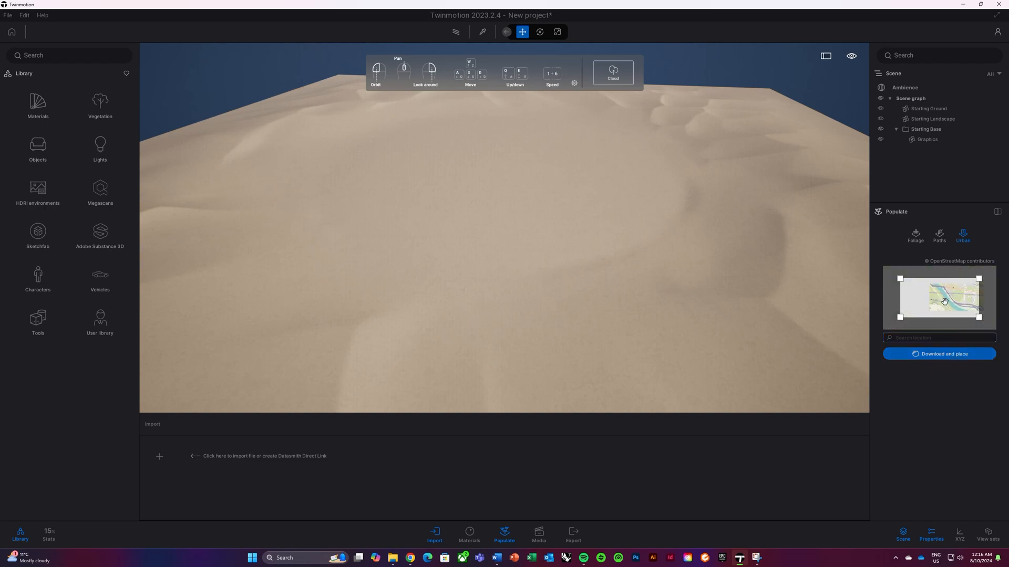
left_click_drag(924, 304, 953, 303)
scroll(944, 303, "down", 1)
scroll(945, 304, "up", 2)
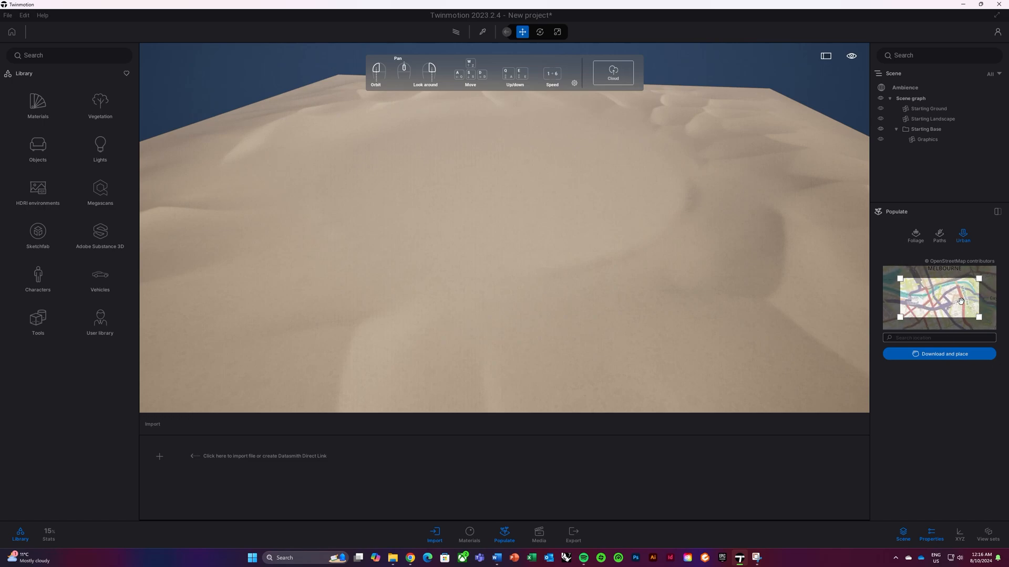
left_click_drag(940, 313, 979, 329)
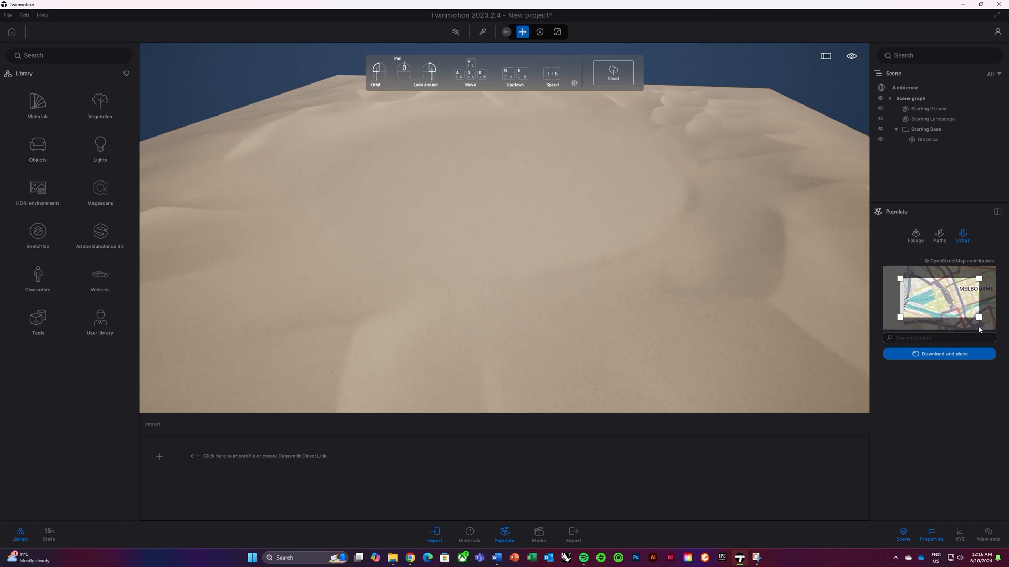
left_click_drag(927, 299, 940, 307)
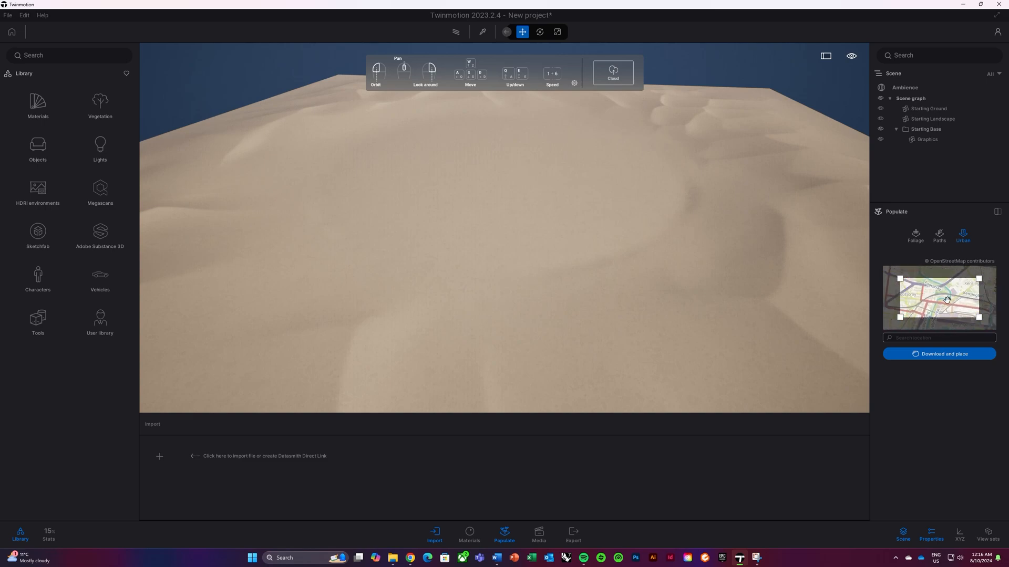
scroll(940, 306, "up", 3)
scroll(926, 301, "up", 4)
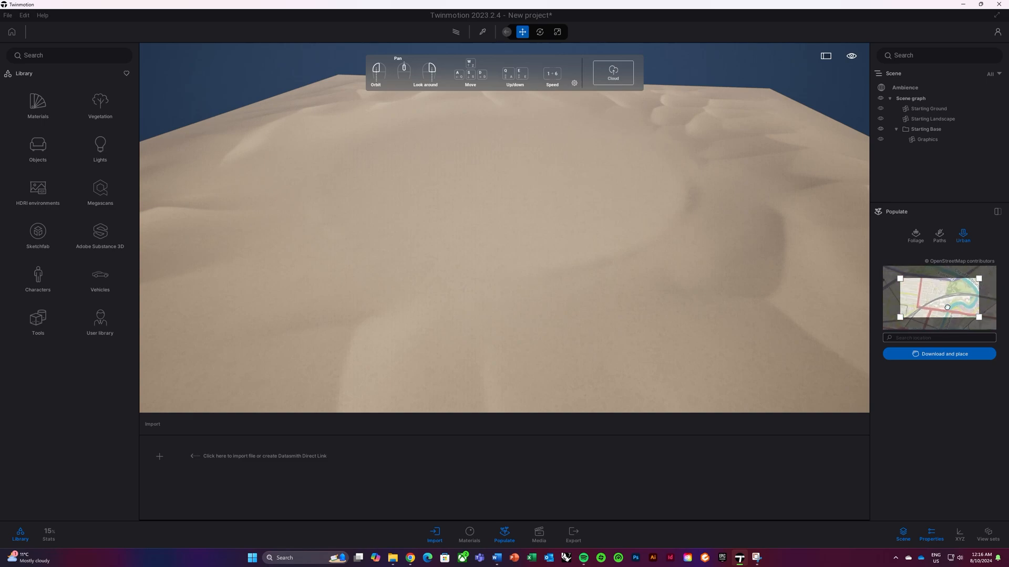
left_click_drag(954, 305, 956, 322)
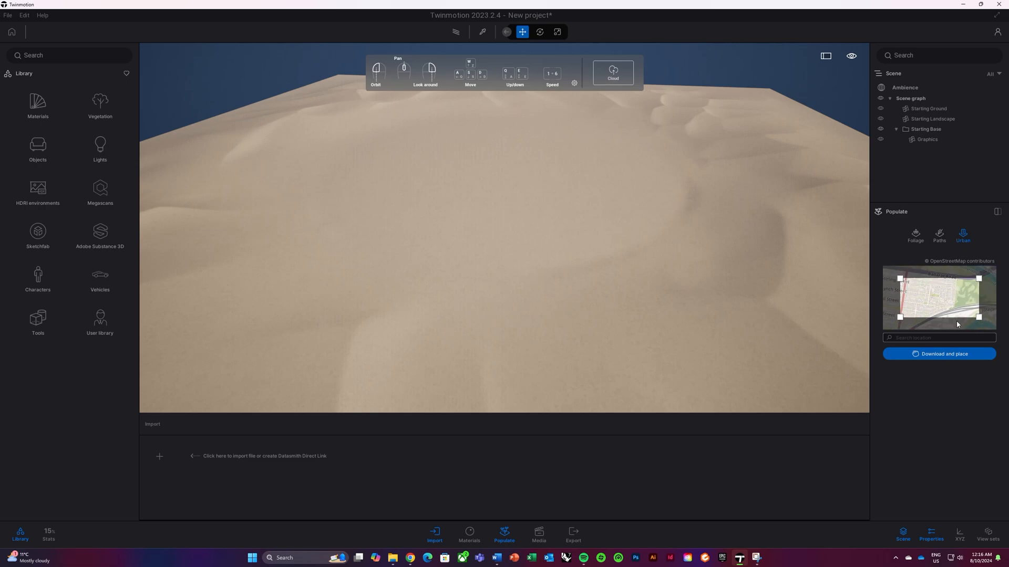
Reframe the map on the district's main roads, make the selection area taller, and download and place it in the scene.
scroll(947, 307, "down", 5)
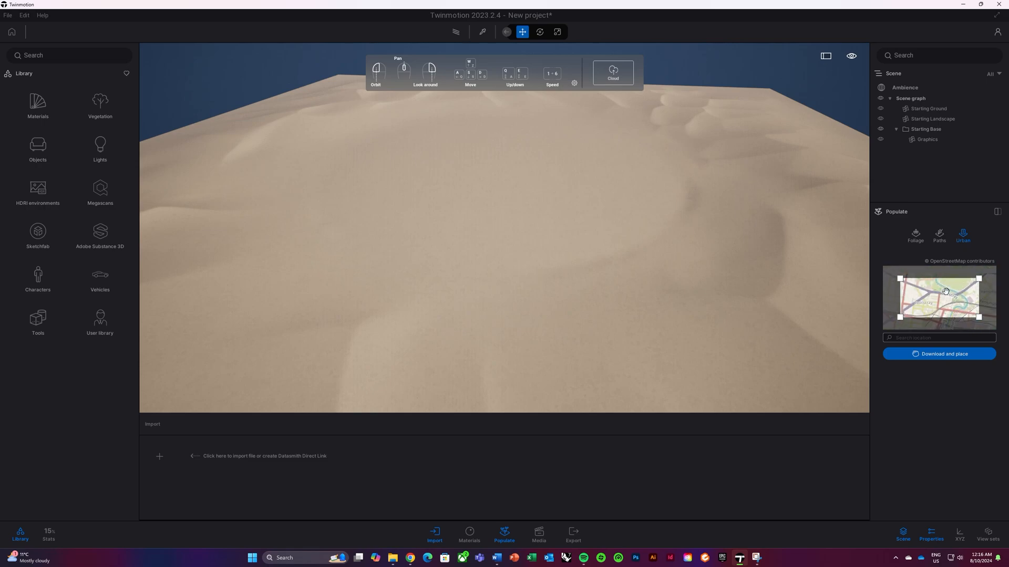
scroll(949, 308, "up", 3)
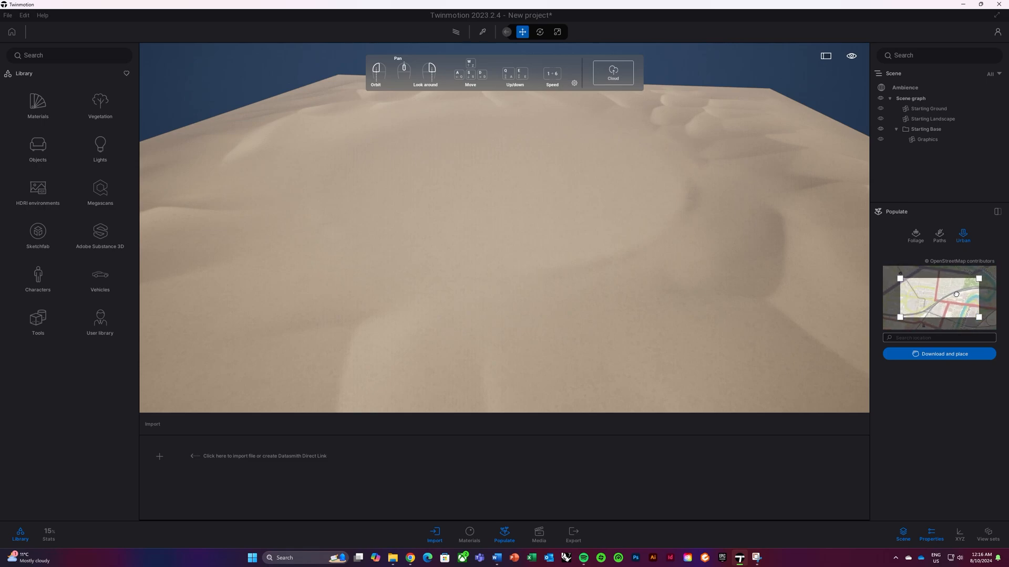
left_click_drag(963, 293, 958, 306)
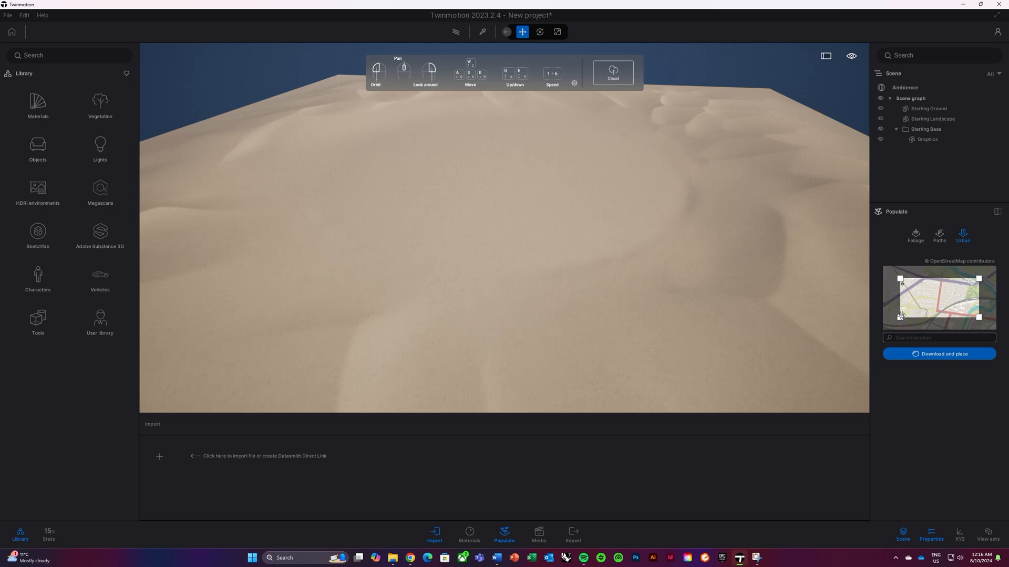
mouse_move(899, 318)
left_mouse_down()
mouse_move(905, 325)
mouse_move(936, 300)
mouse_move(902, 324)
mouse_move(934, 304)
mouse_move(927, 330)
mouse_move(900, 326)
left_mouse_up()
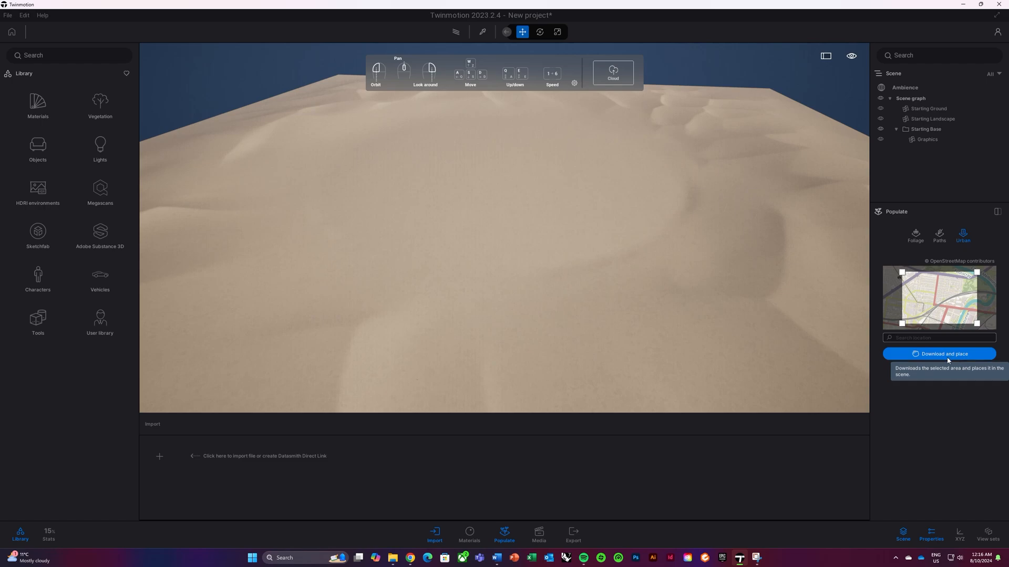
left_click(933, 360)
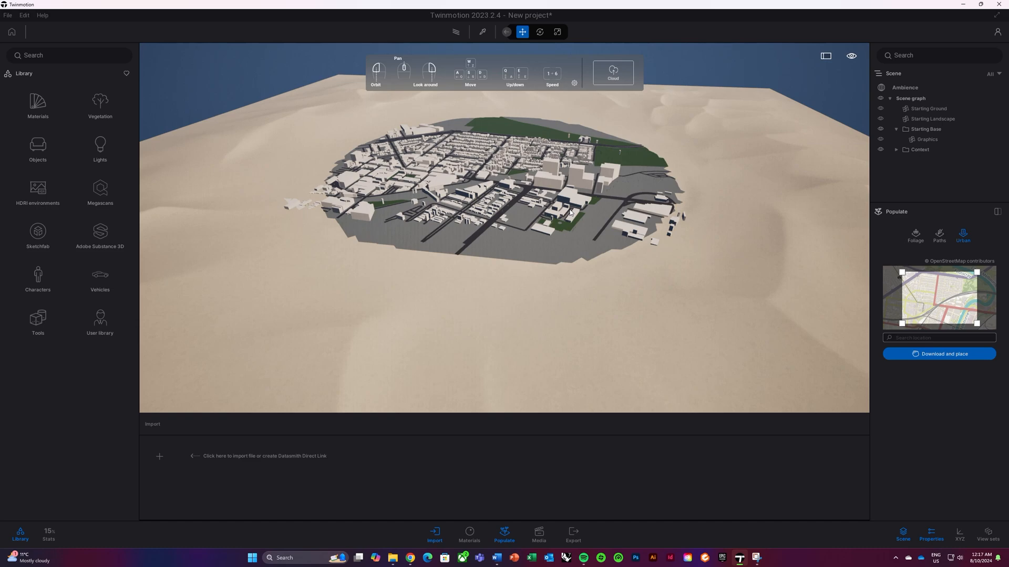
Delete the Starting Landscape object from the scene.
left_click(551, 275)
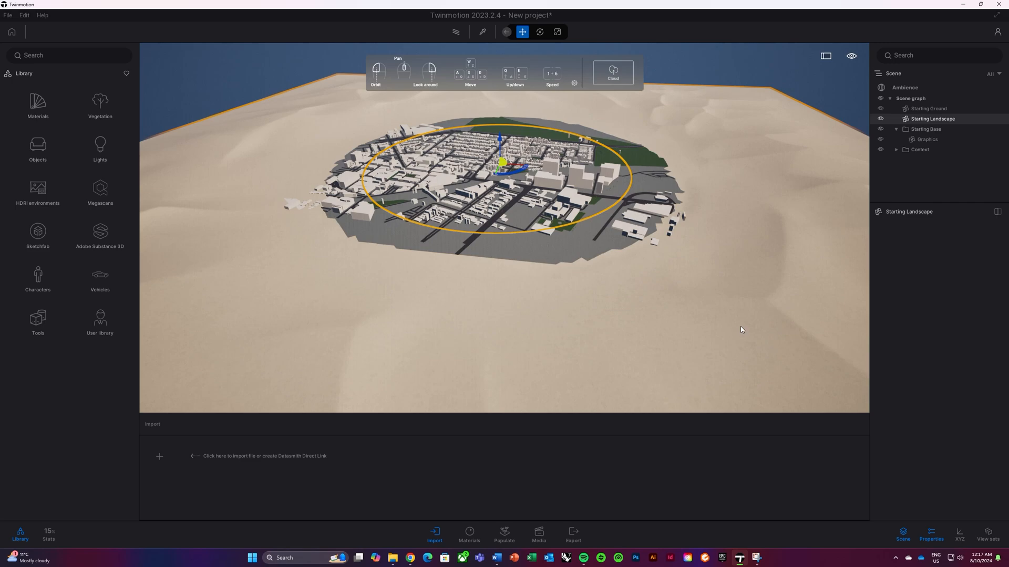
key("Delete")
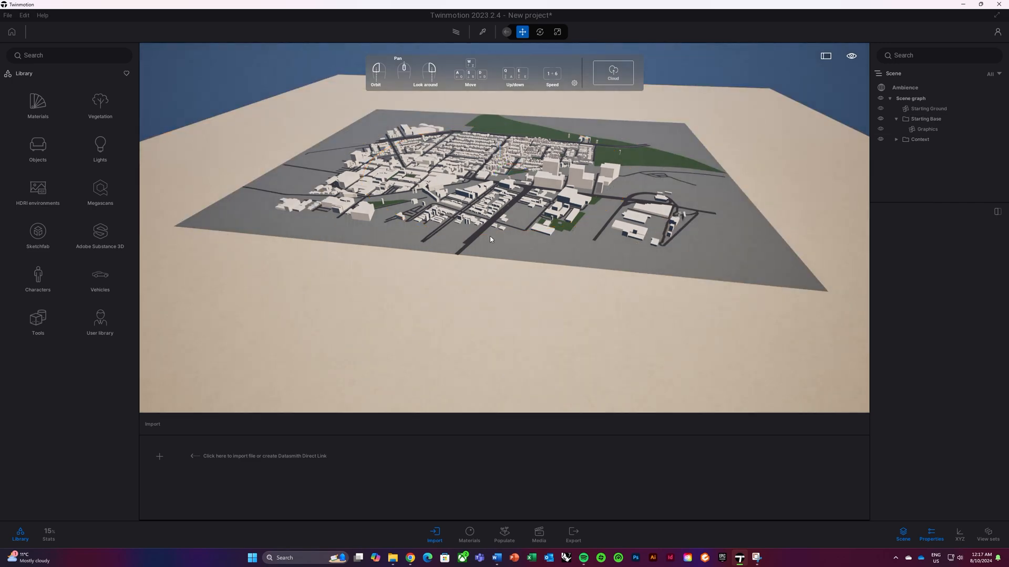
Examine the placed city context up close, including its buildings, roads, trees and green areas.
left_click_drag(490, 239, 522, 220)
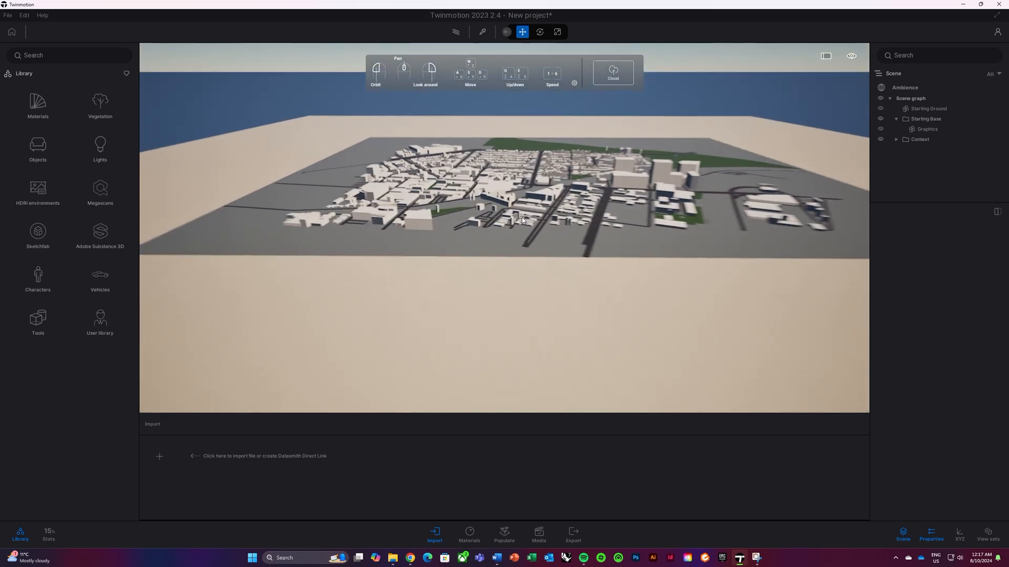
key("w")
key("q")
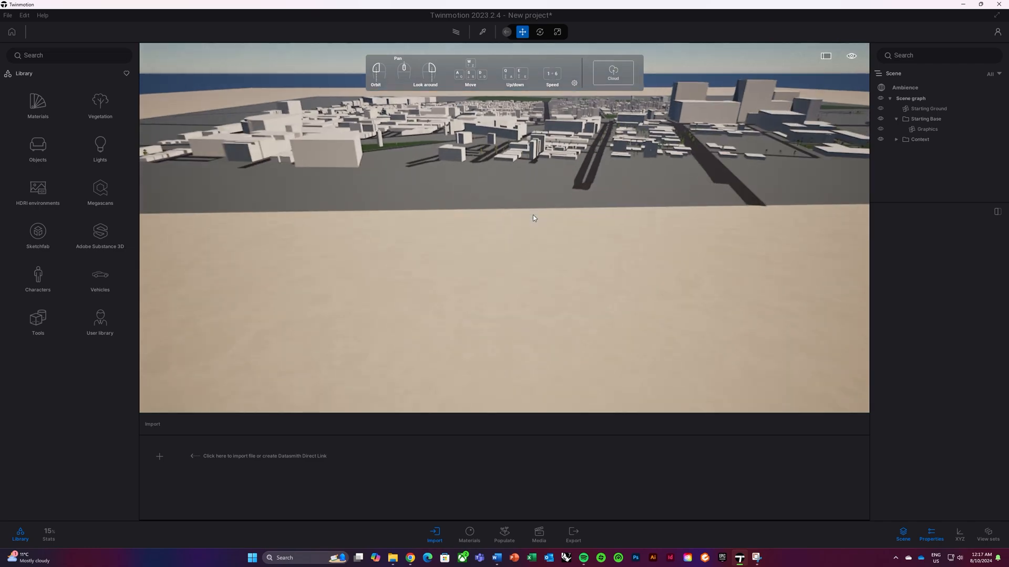
key("e")
key("w")
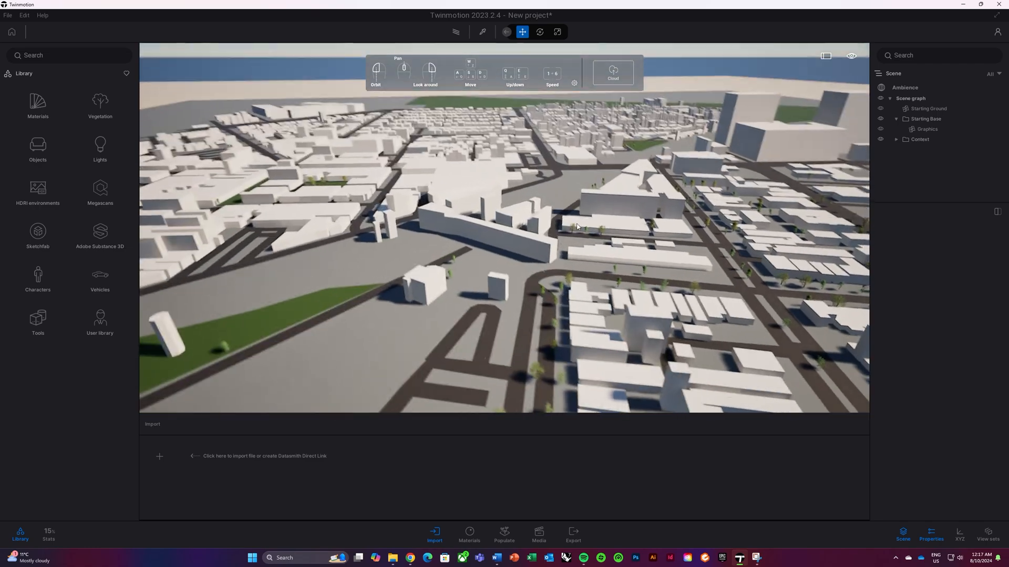
right_click_drag(532, 216, 574, 211)
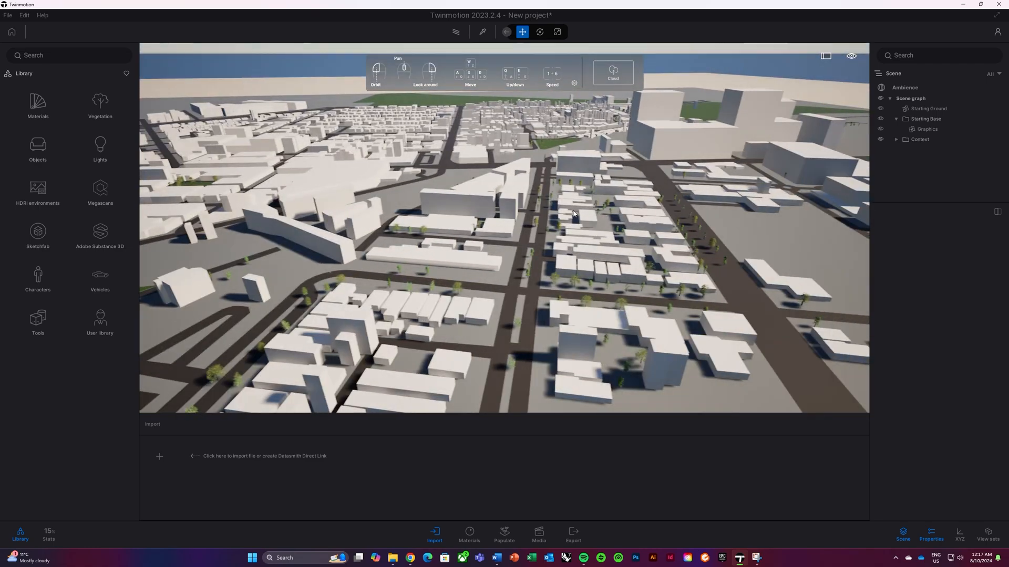
scroll(573, 211, "up", 4)
middle_click_drag(562, 202, 564, 283)
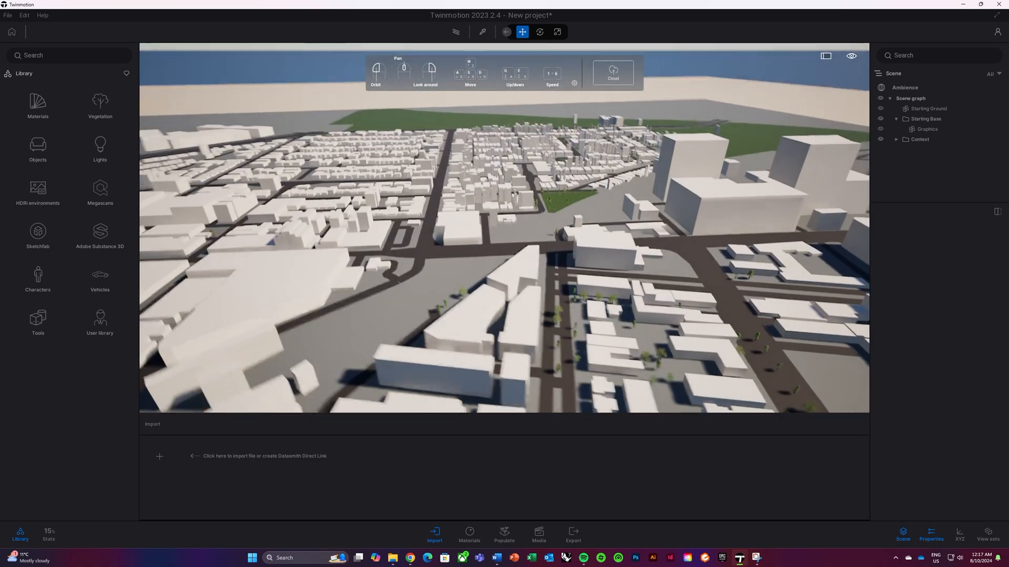
left_click_drag(541, 226, 588, 251)
Select individual Hopkins Street and Whitehall Street road segments and the Starting Ground to inspect how the context is divided.
left_click(588, 251)
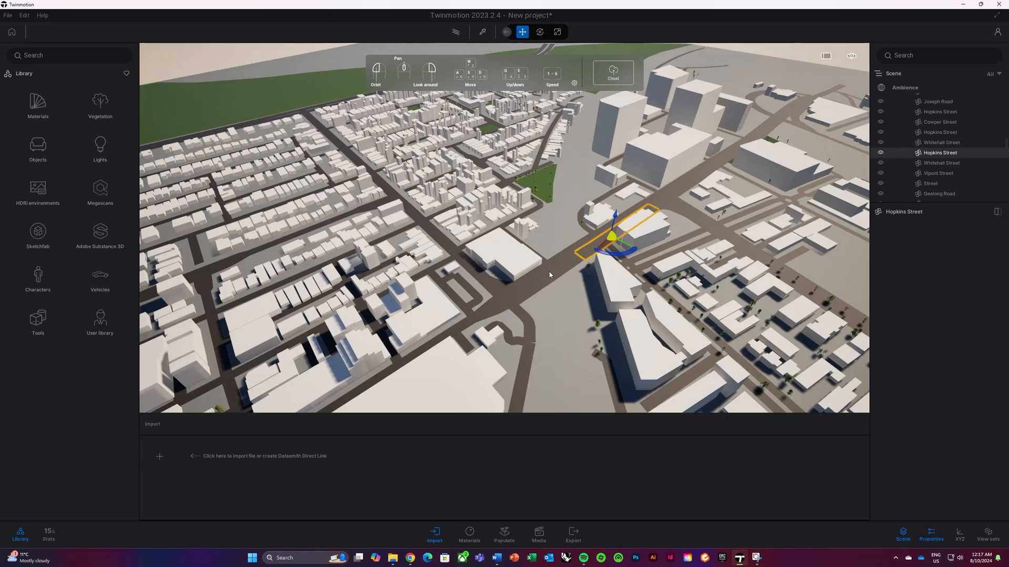
left_click(672, 201)
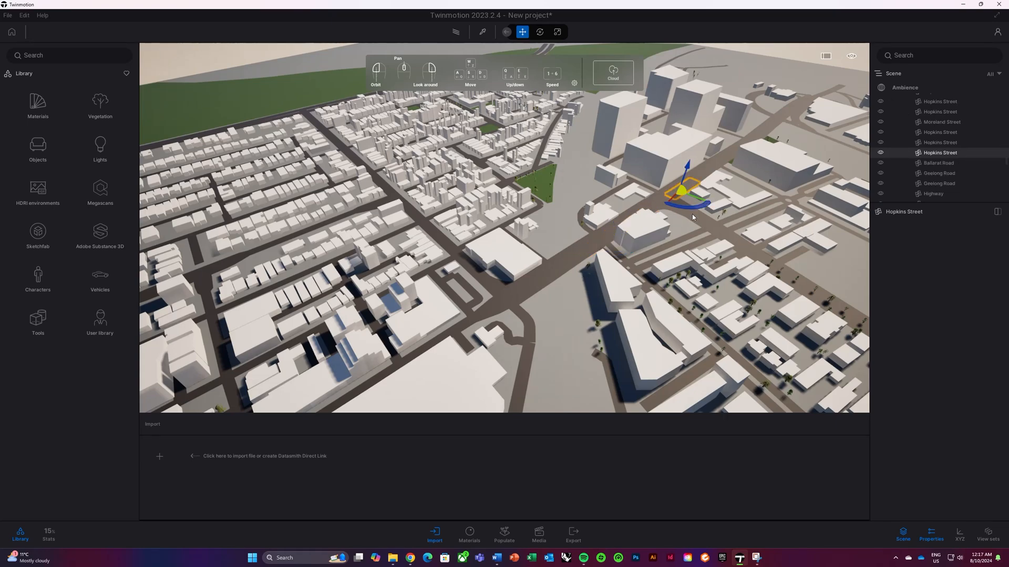
left_click(711, 241)
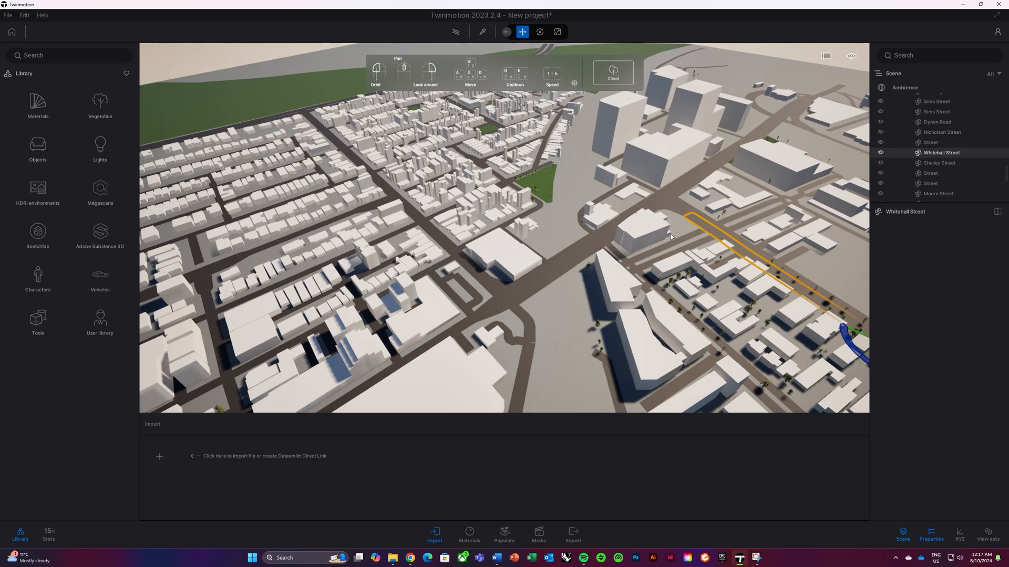
right_click_drag(670, 234, 599, 199)
left_click_drag(599, 200, 675, 231)
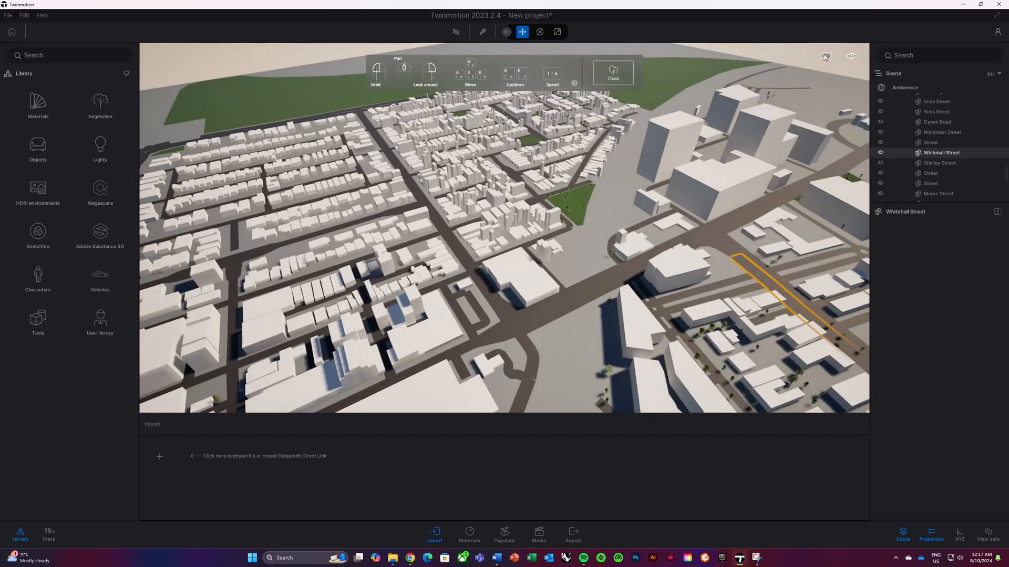
left_click(687, 235)
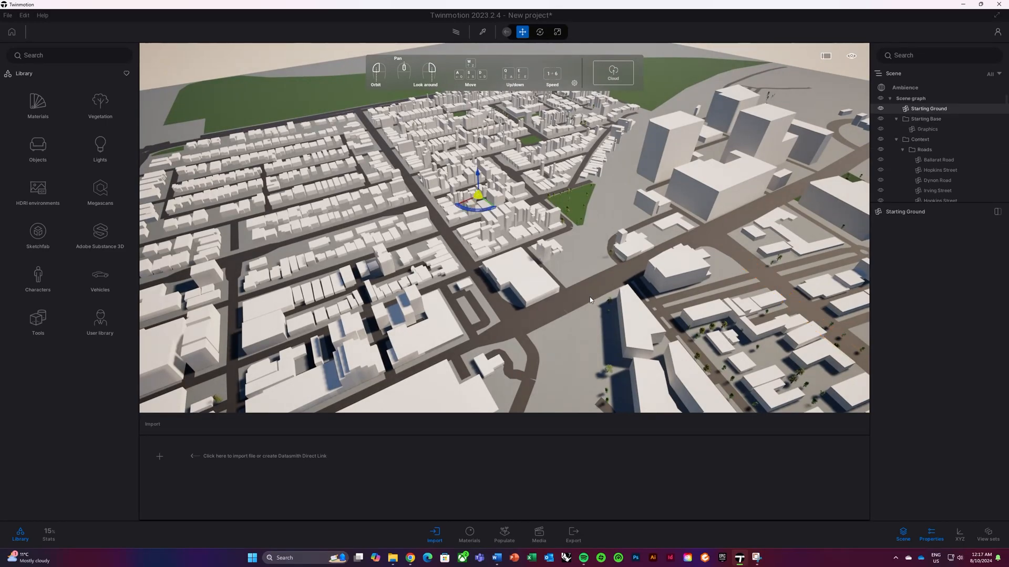
Examine the empty plot between the main road and the small park, selecting the context's Ground object.
left_click_drag(590, 298, 581, 307)
scroll(594, 328, "up", 3)
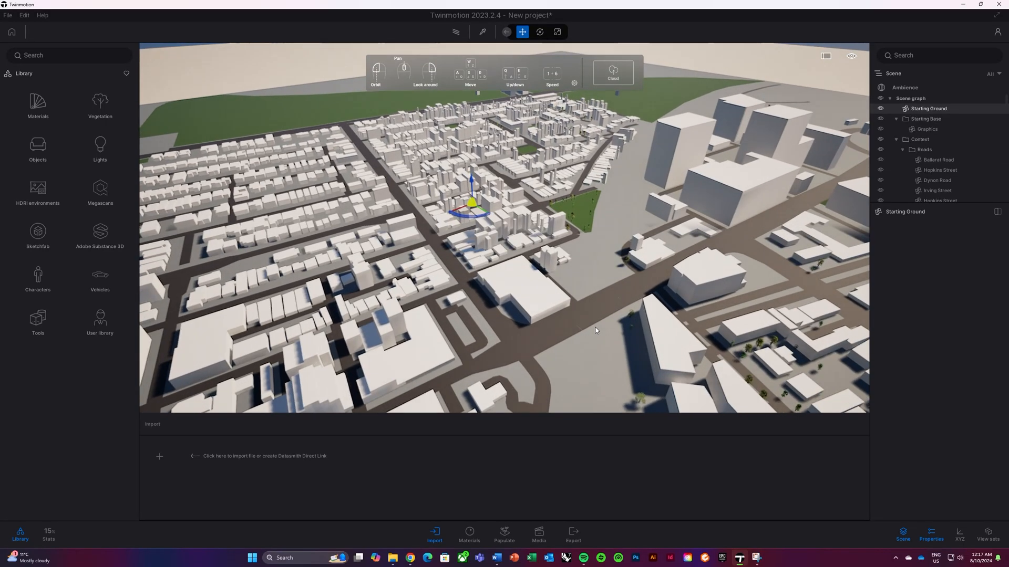
middle_click_drag(593, 328, 622, 293)
left_click_drag(622, 292, 578, 250)
scroll(618, 246, "up", 3)
scroll(631, 231, "up", 4)
middle_click_drag(630, 231, 576, 218)
scroll(576, 222, "down", 5)
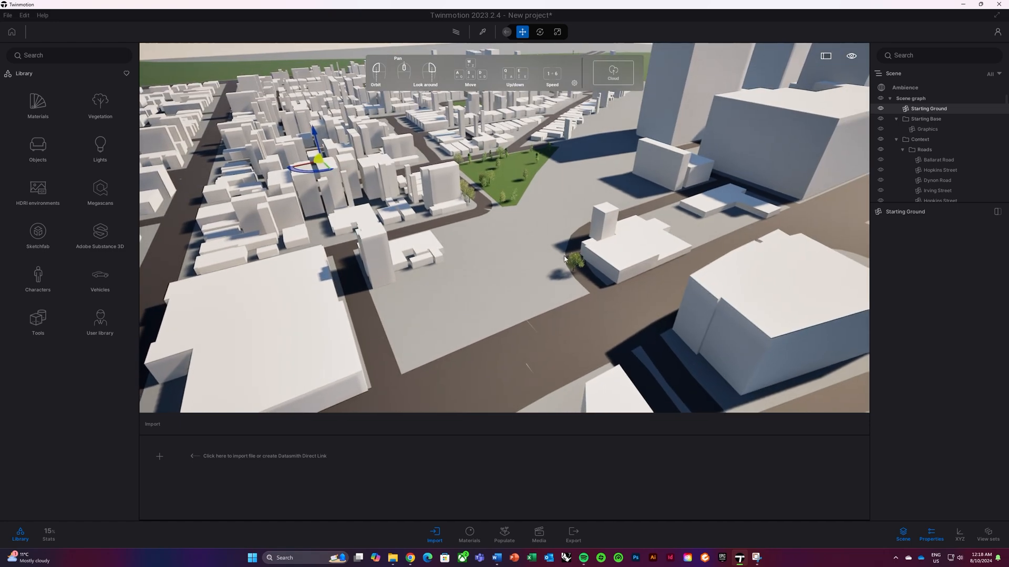
left_click(564, 259)
scroll(576, 264, "up", 5)
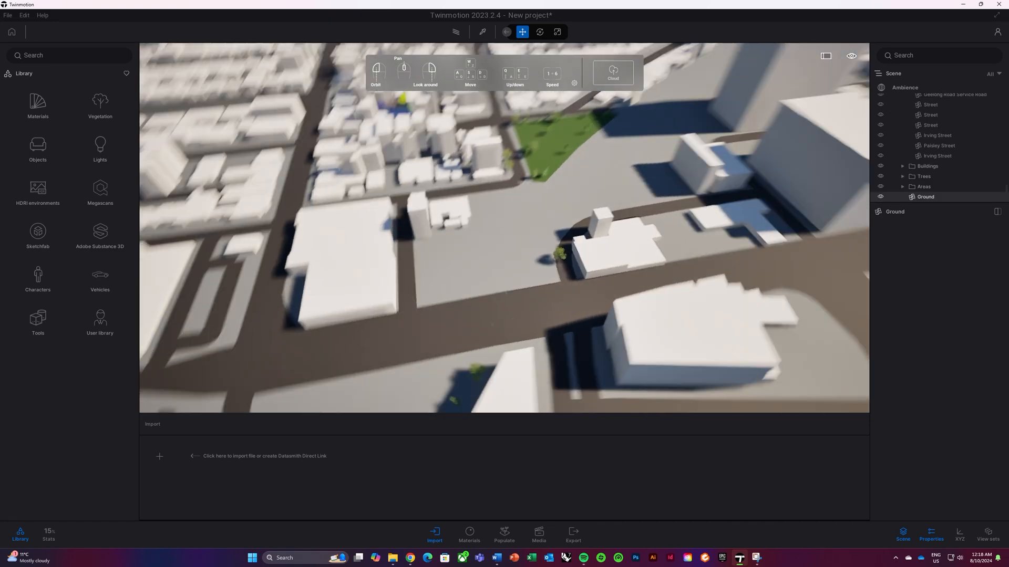
mouse_move(564, 258)
left_mouse_down()
mouse_move(510, 253)
mouse_move(421, 199)
mouse_move(399, 203)
mouse_move(473, 268)
mouse_move(518, 265)
mouse_move(530, 277)
mouse_move(623, 228)
mouse_move(589, 257)
mouse_move(562, 263)
left_mouse_up()
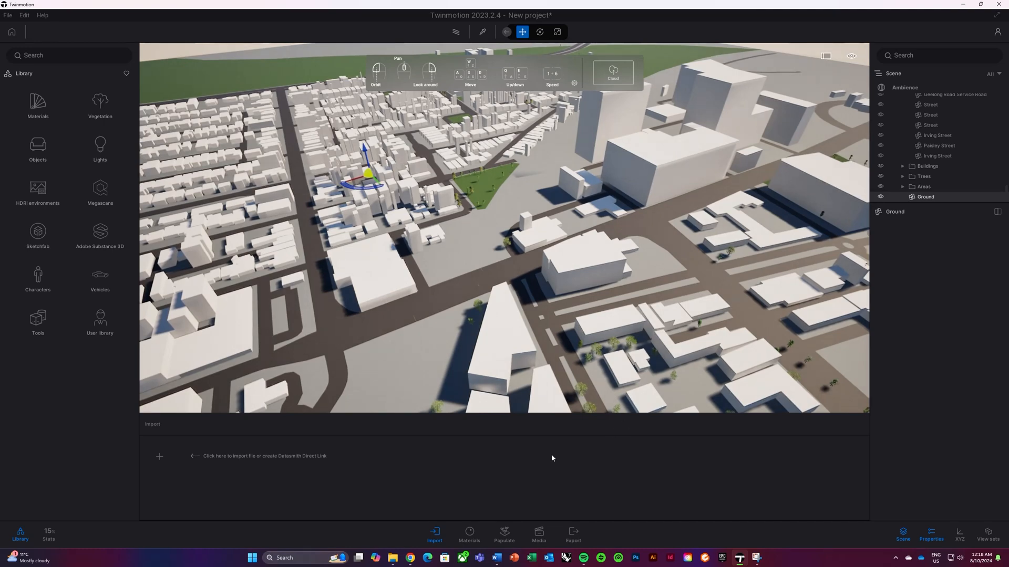
left_click(502, 536)
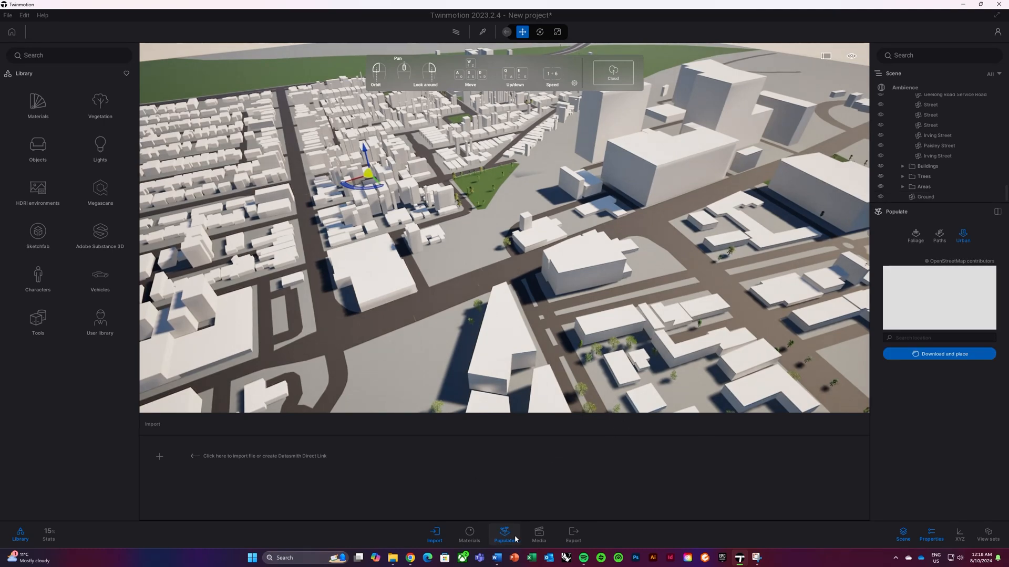
left_click(944, 243)
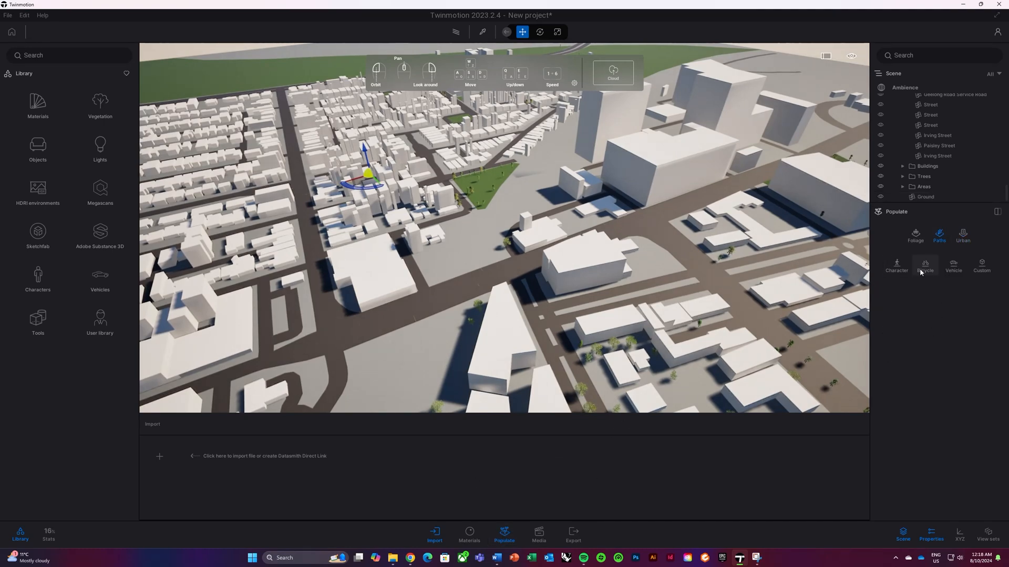
left_click(954, 268)
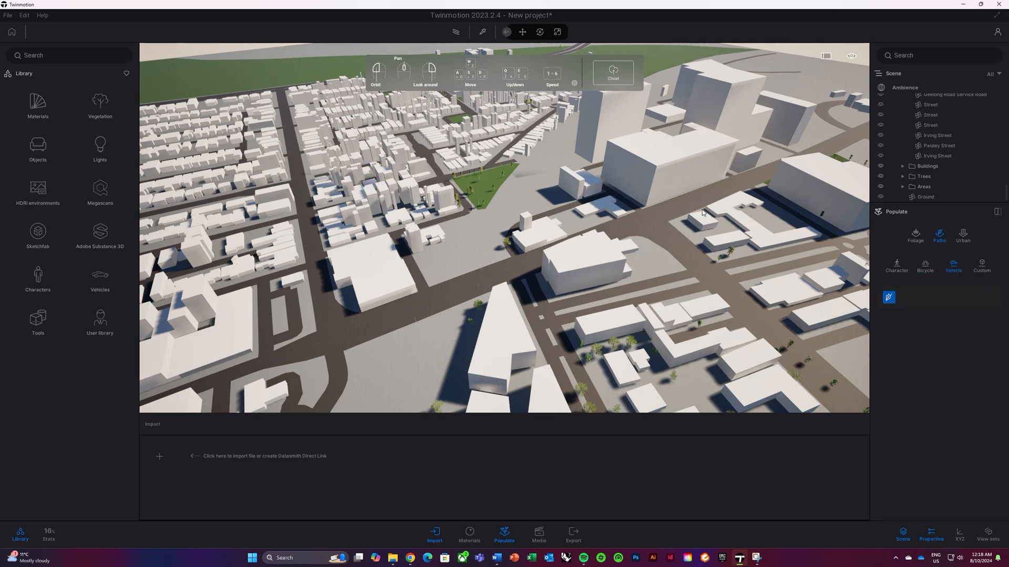
scroll(703, 212, "up", 3)
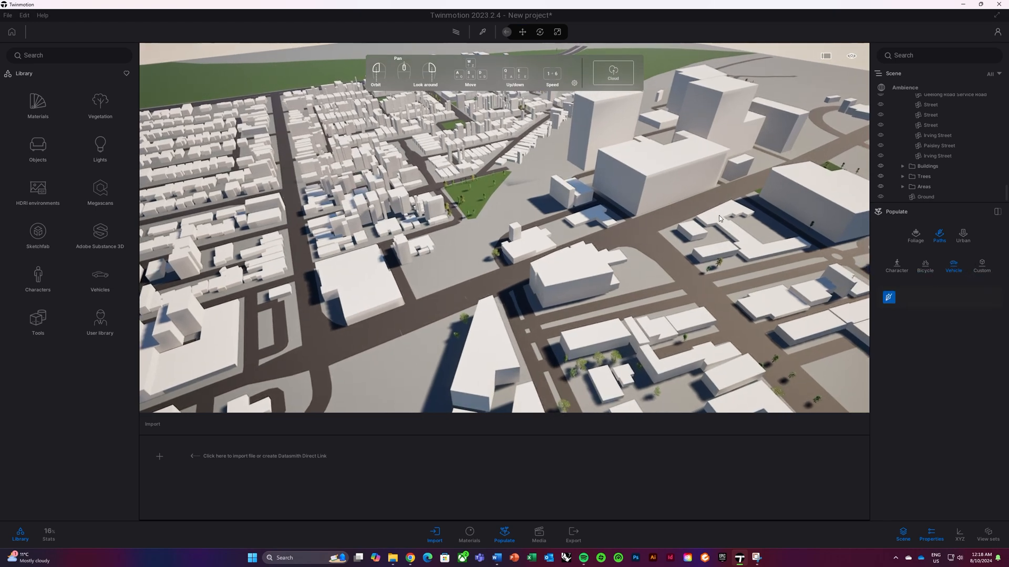
left_click(659, 257)
key("Escape")
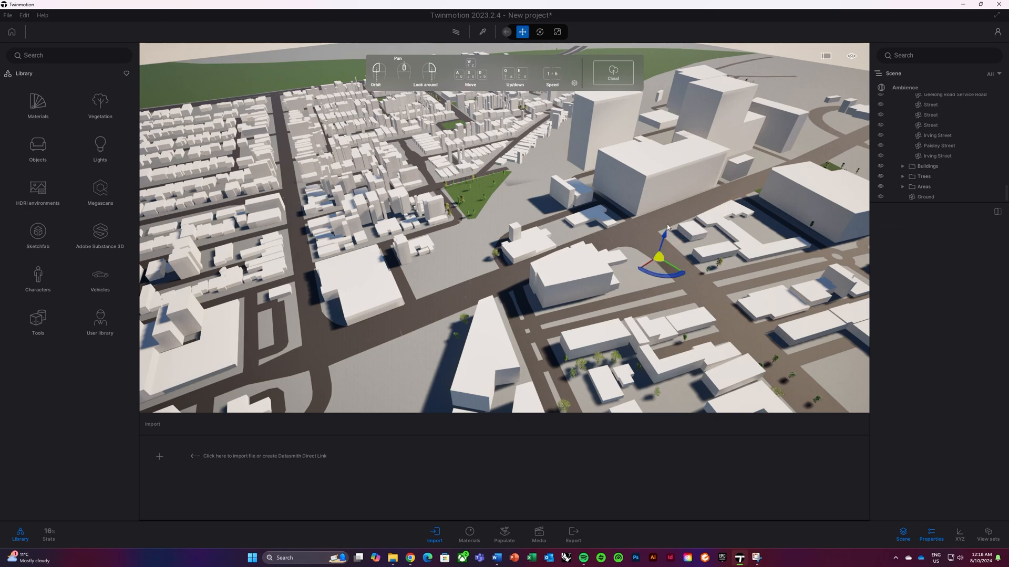
left_click(661, 257)
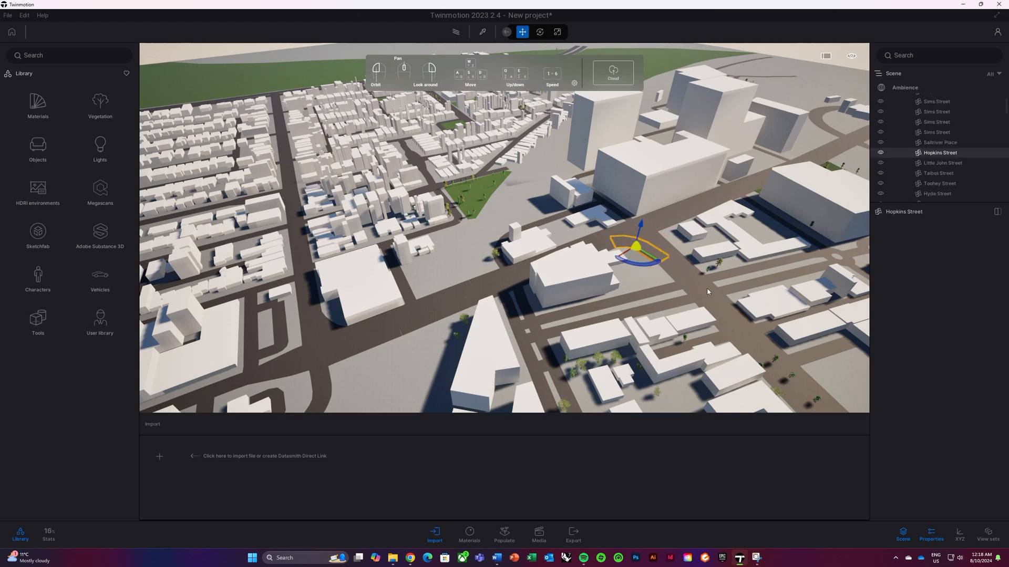
key("Escape")
Draw a vehicle path along the straight main road, from its far end past the towers to the road junction near the district's edge.
left_click_drag(694, 223, 562, 231)
left_click_drag(648, 213, 717, 188)
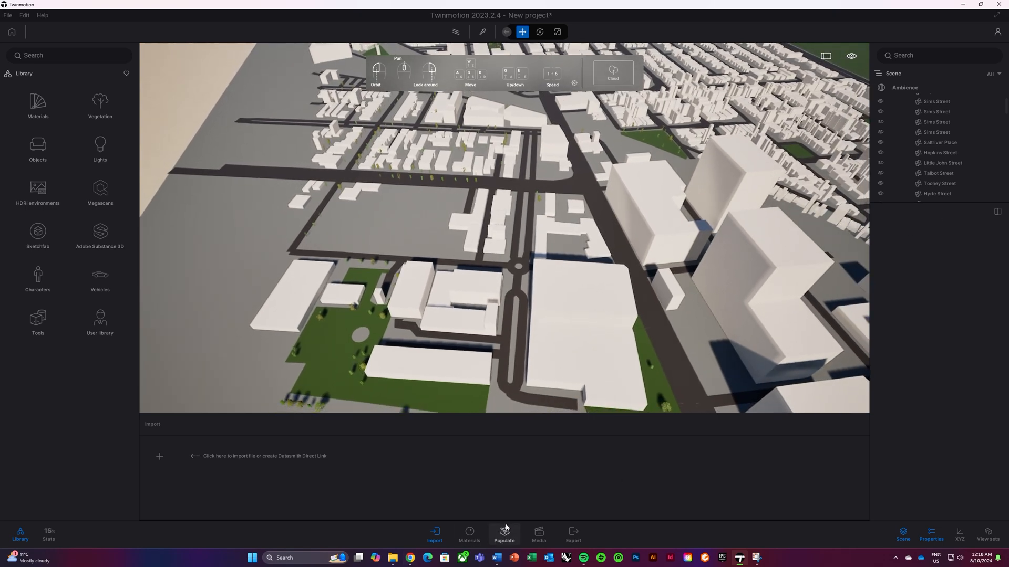
left_click(506, 532)
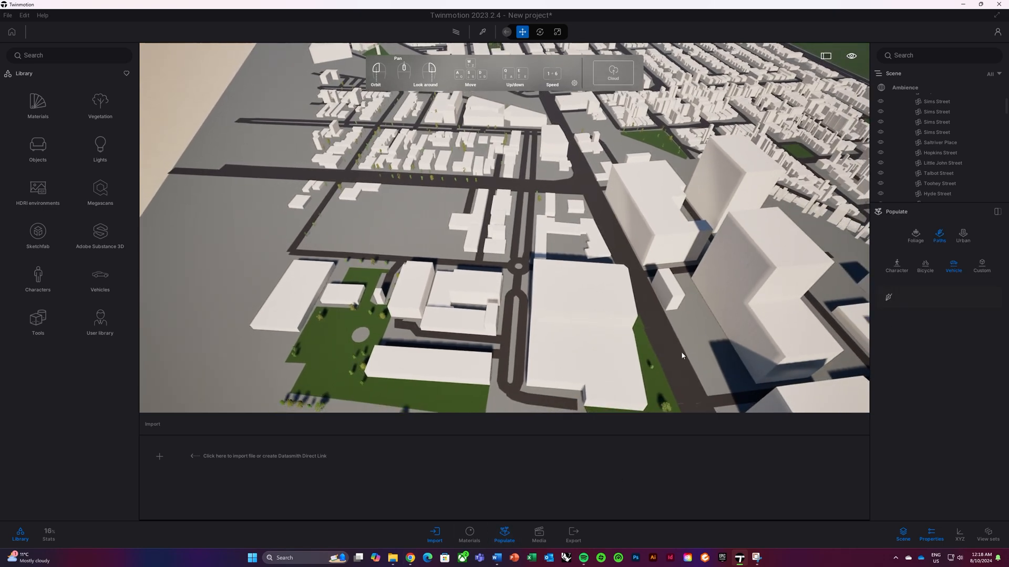
left_click(547, 100)
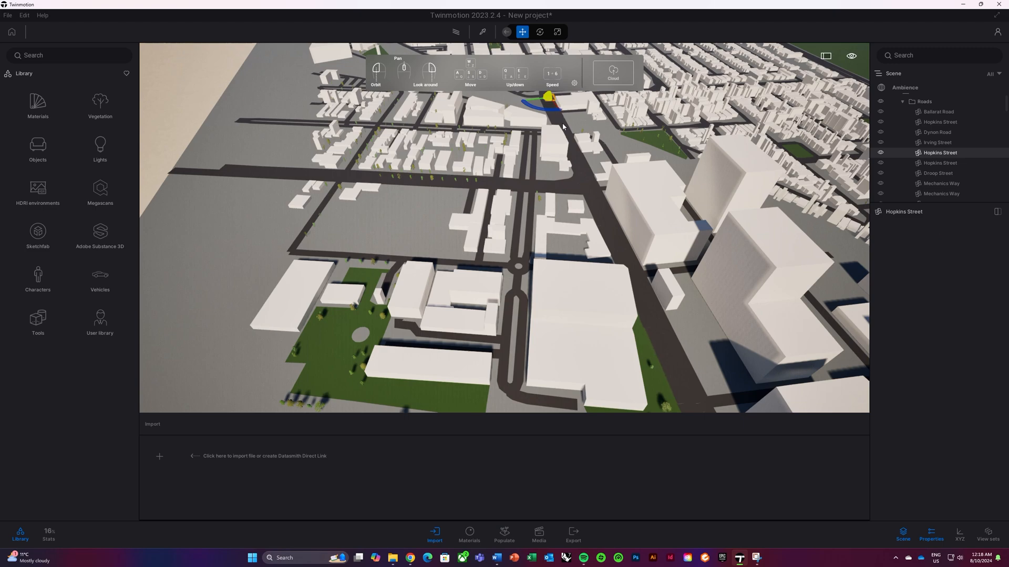
key("Escape")
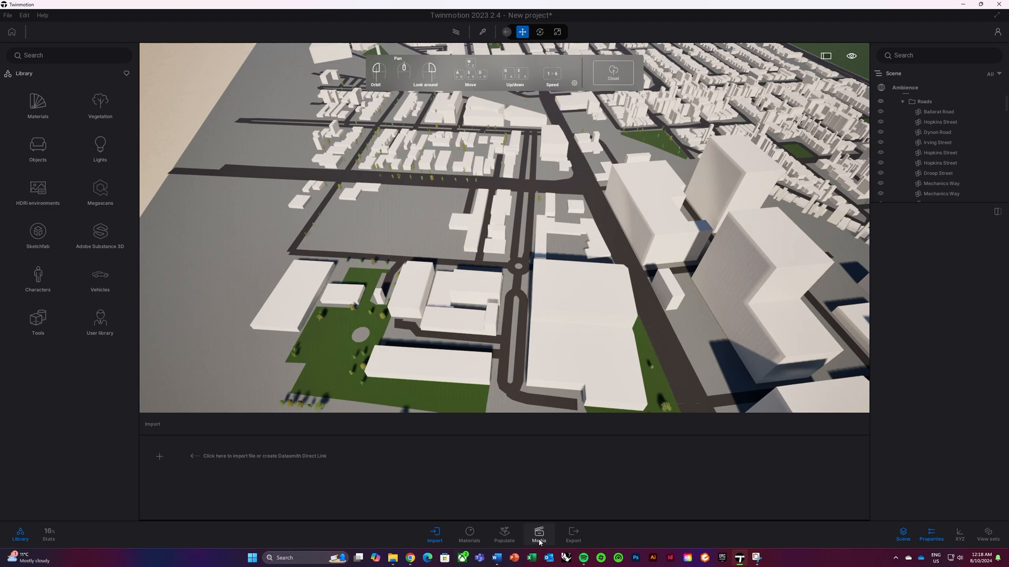
left_click(506, 532)
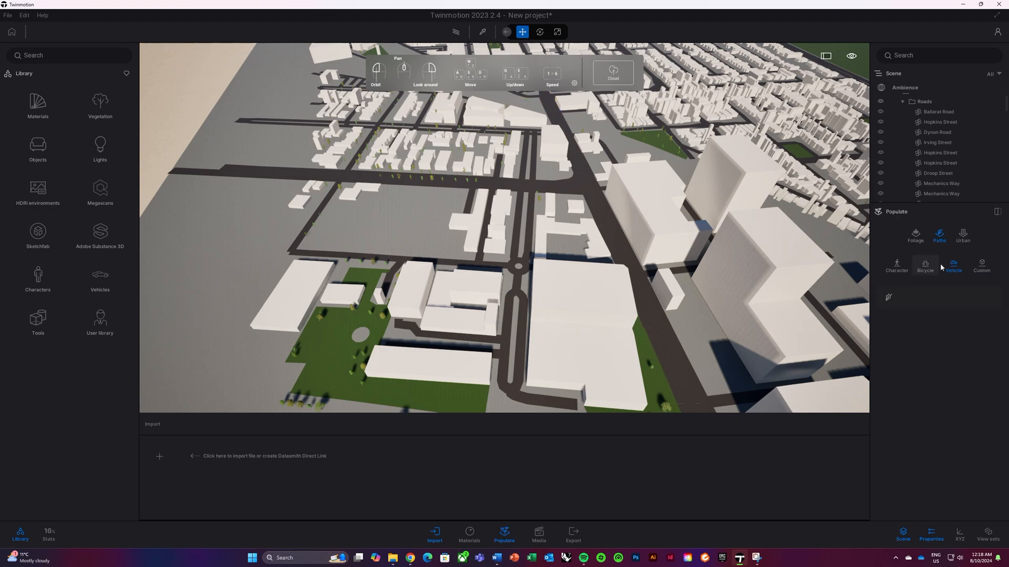
left_click(889, 296)
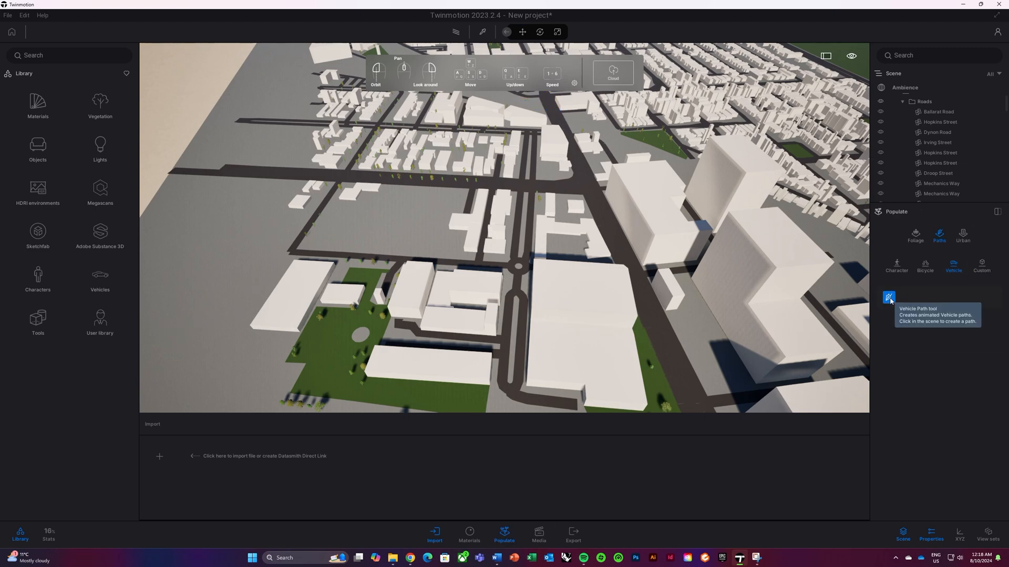
left_click(546, 99)
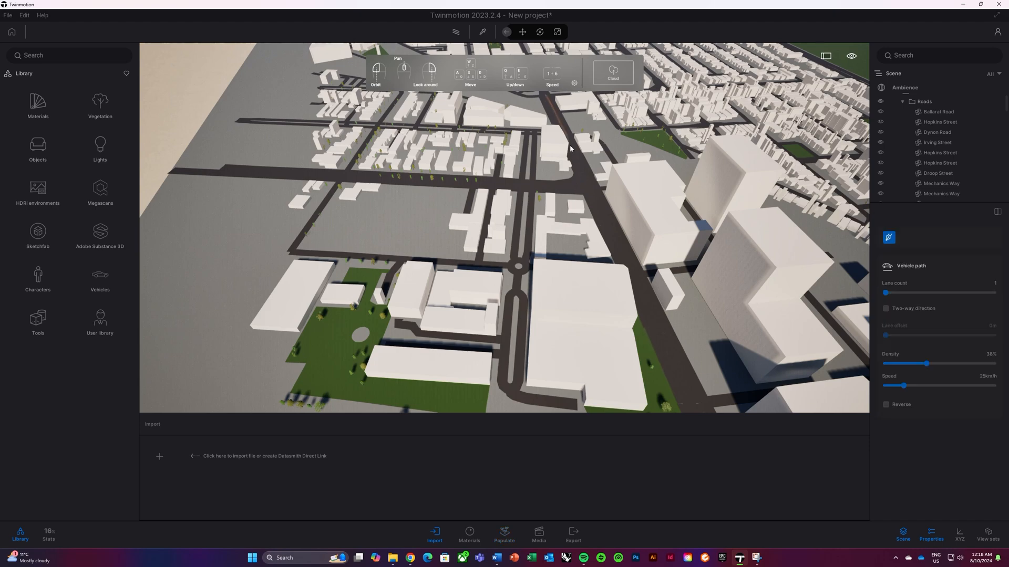
scroll(698, 403, "down", 1)
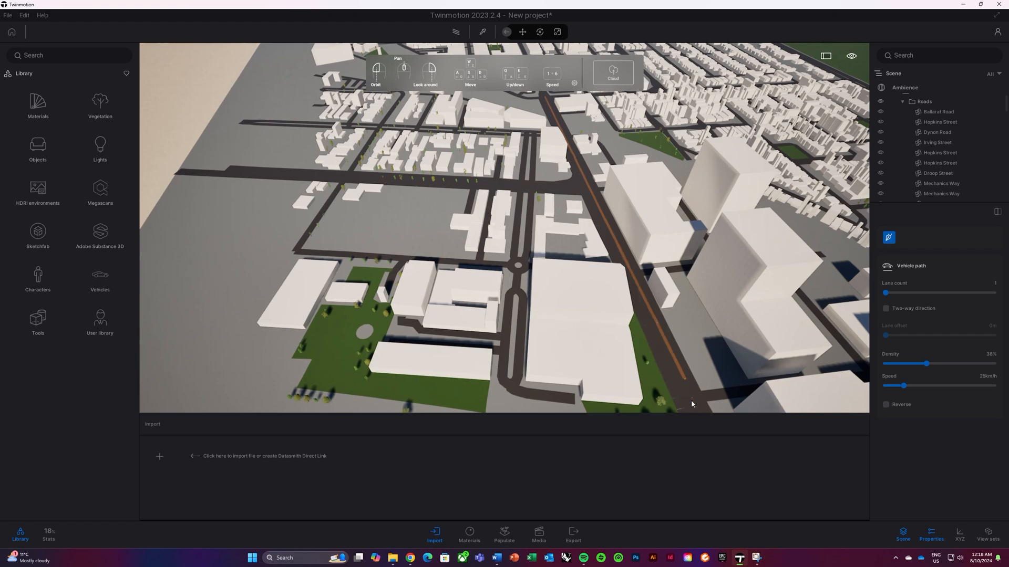
scroll(662, 394, "down", 5)
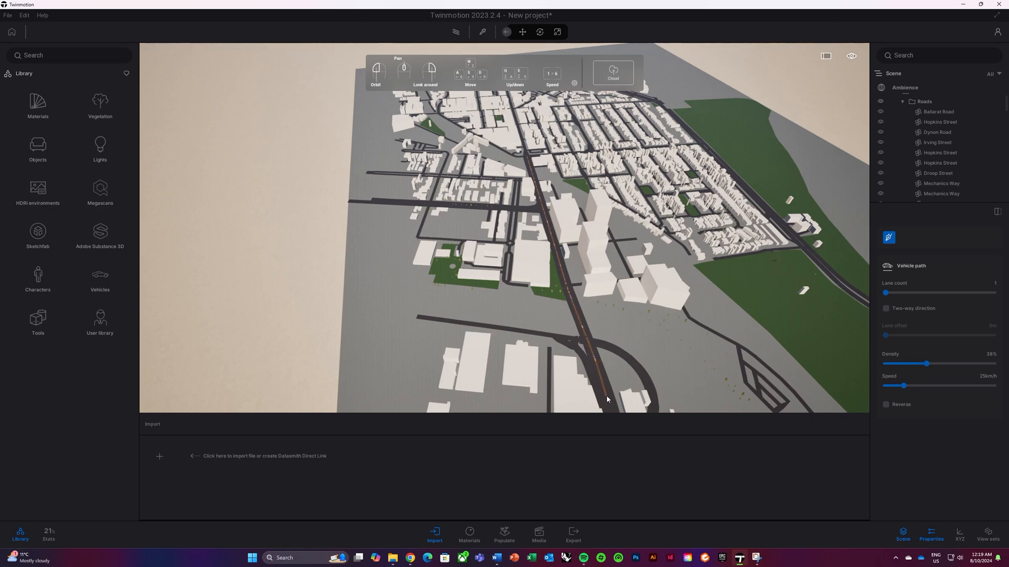
key("Escape")
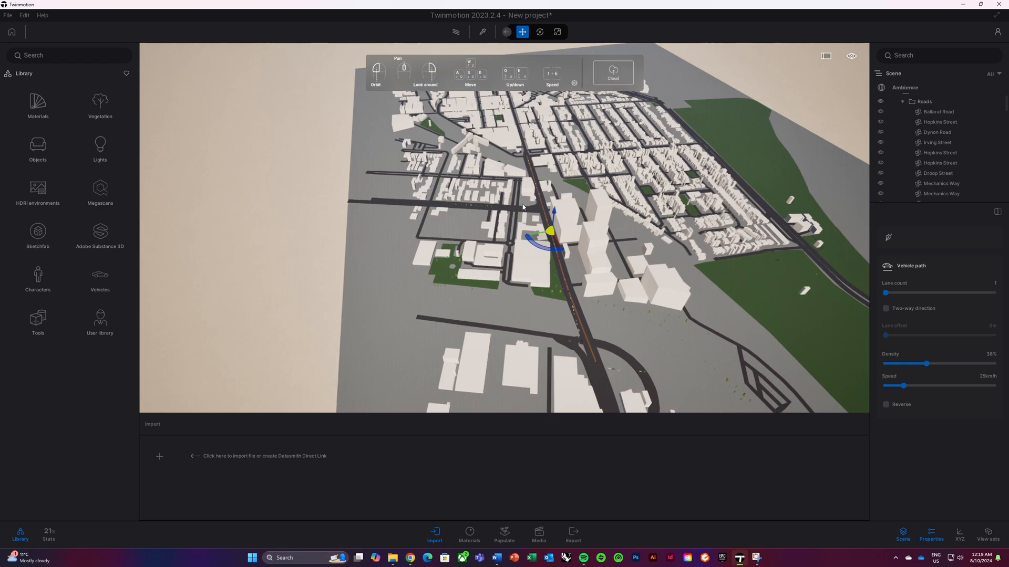
Examine the vehicles moving along the new path up close, where the main road passes the tall building.
scroll(523, 207, "up", 10)
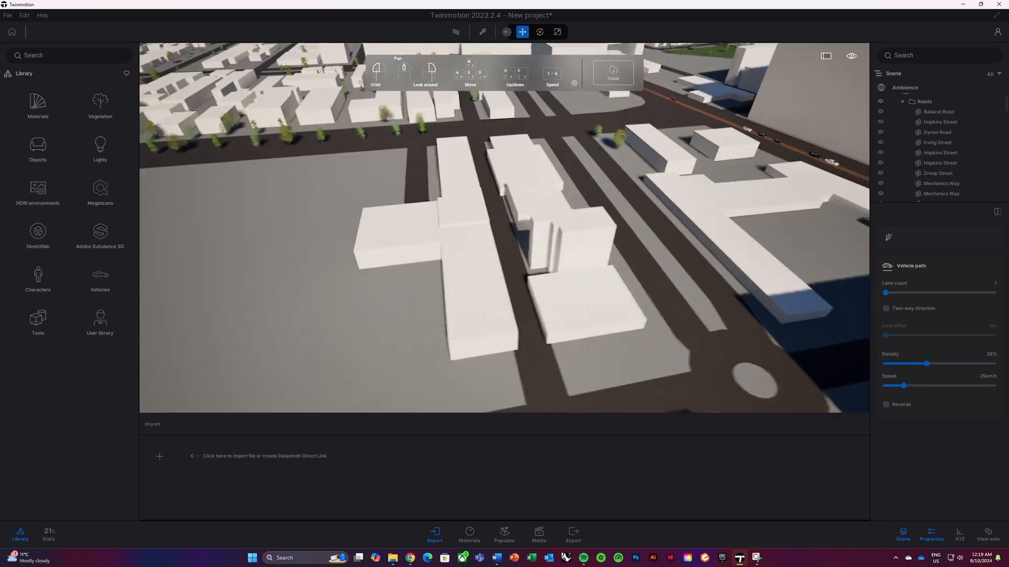
right_click_drag(523, 208, 625, 141)
scroll(578, 143, "up", 5)
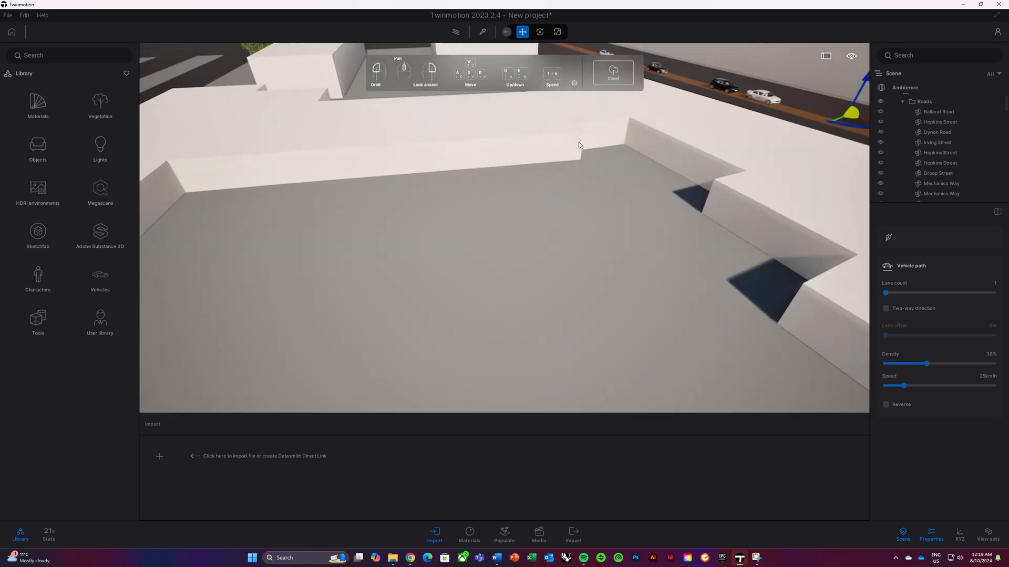
scroll(578, 143, "up", 5)
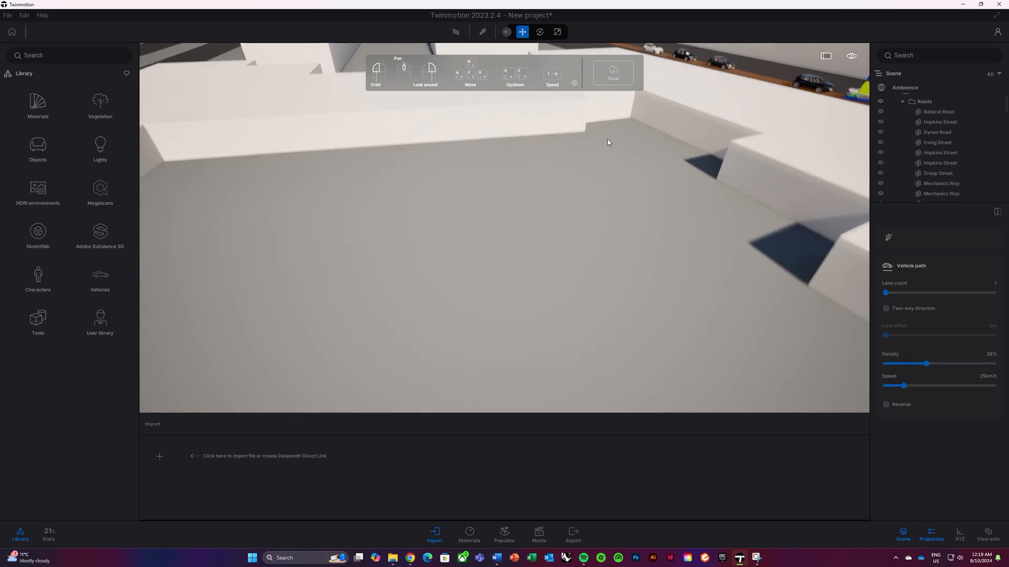
scroll(608, 140, "down", 10)
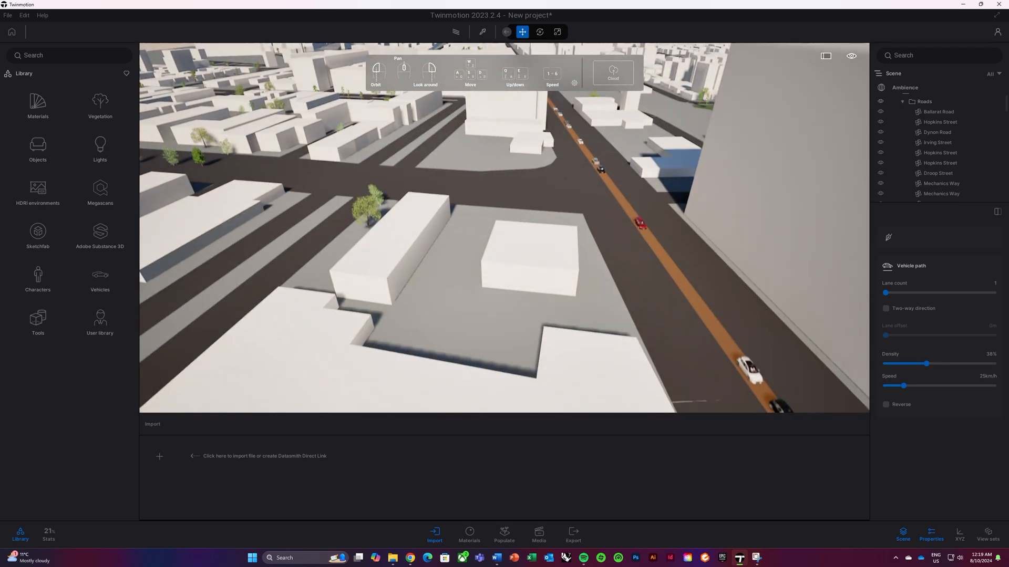
middle_click_drag(614, 134, 596, 137)
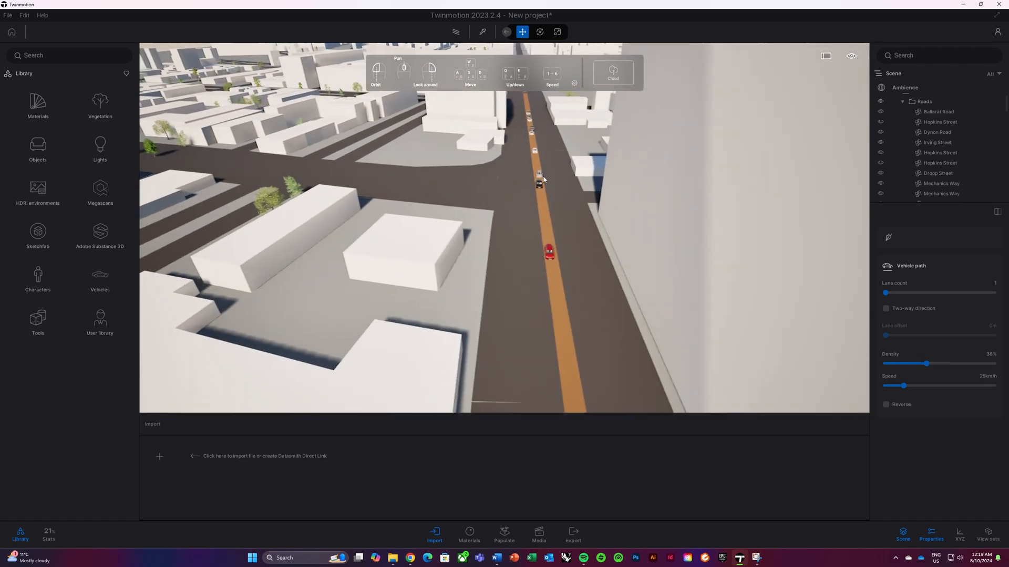
mouse_move(543, 179)
left_mouse_down()
mouse_move(633, 153)
mouse_move(531, 185)
left_mouse_up()
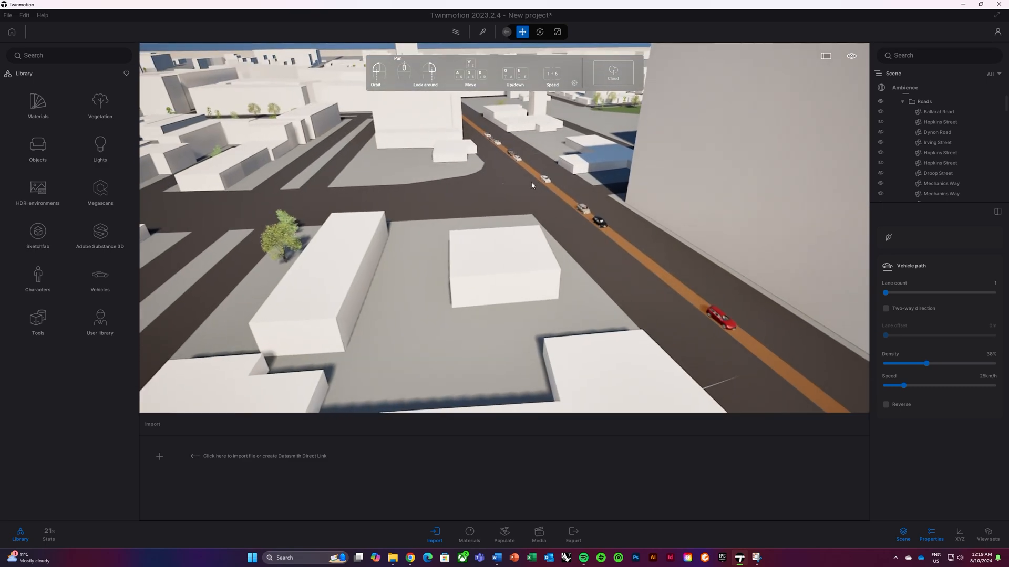
scroll(720, 231, "up", 2)
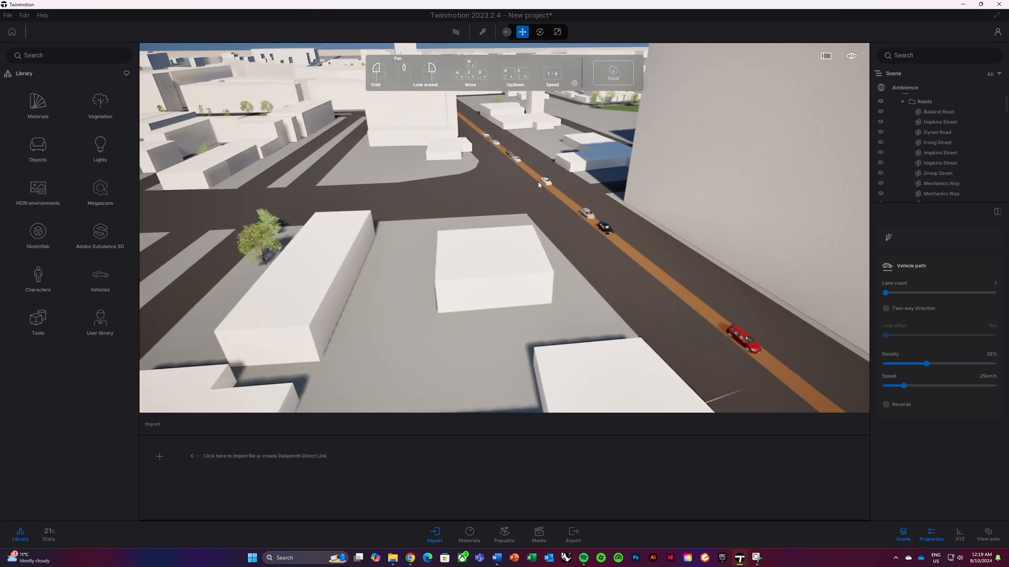
Make the vehicle path two-way with a lane count of 2, a lane offset of 1 m and the left-hand traffic rule.
left_click(886, 309)
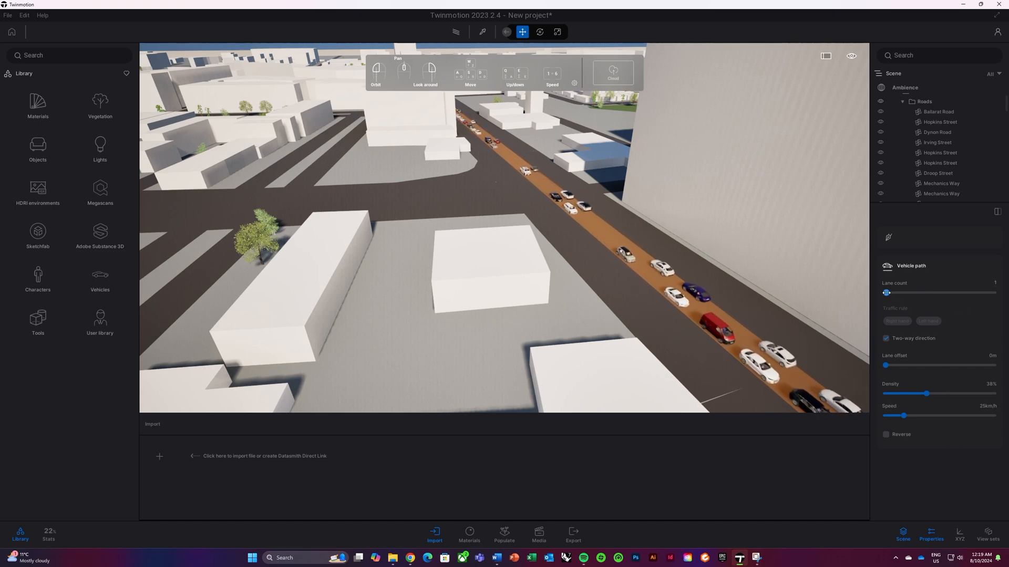
left_click_drag(886, 292, 902, 293)
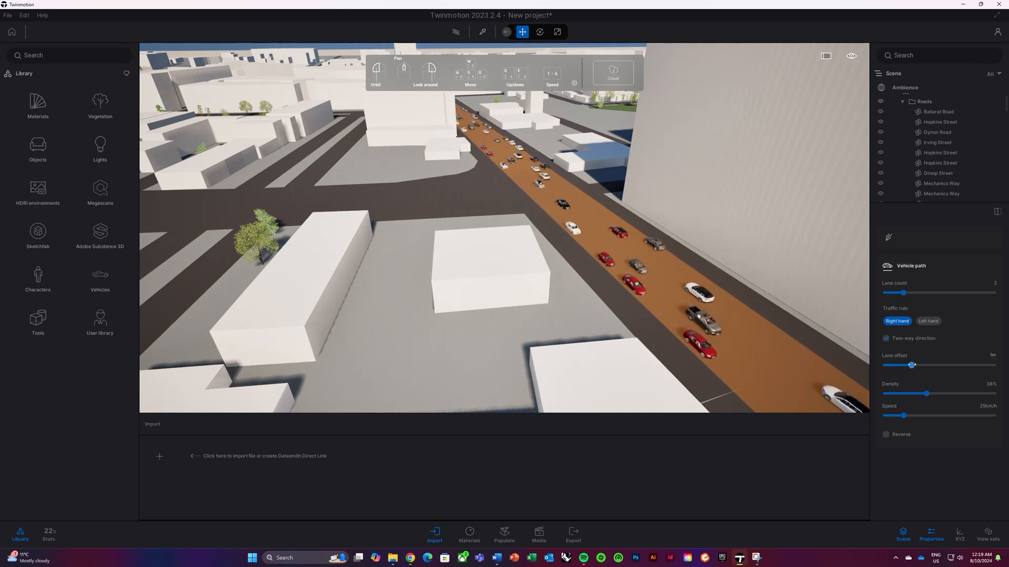
left_click_drag(912, 365, 937, 365)
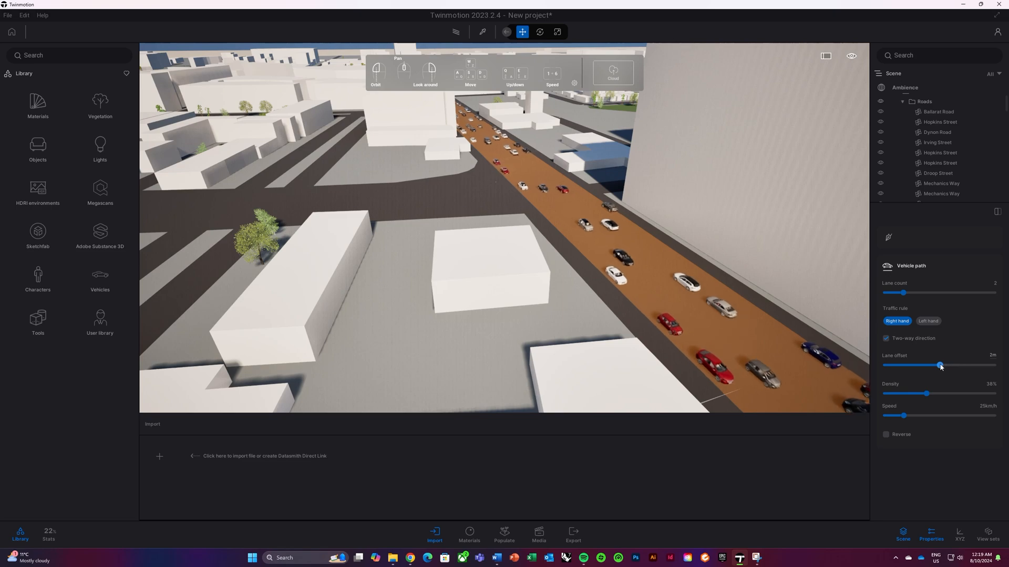
left_click_drag(942, 365, 931, 365)
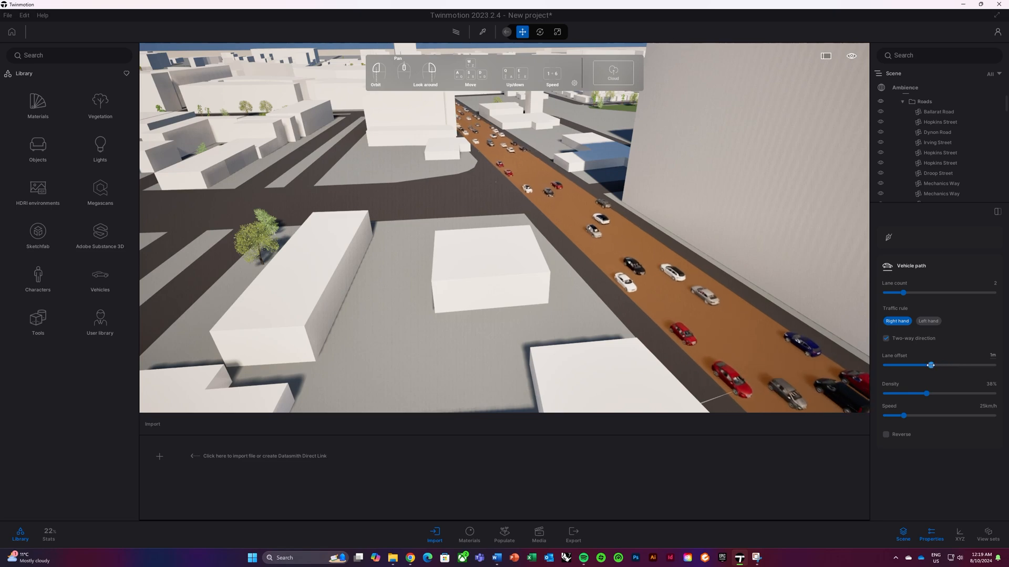
left_click(928, 322)
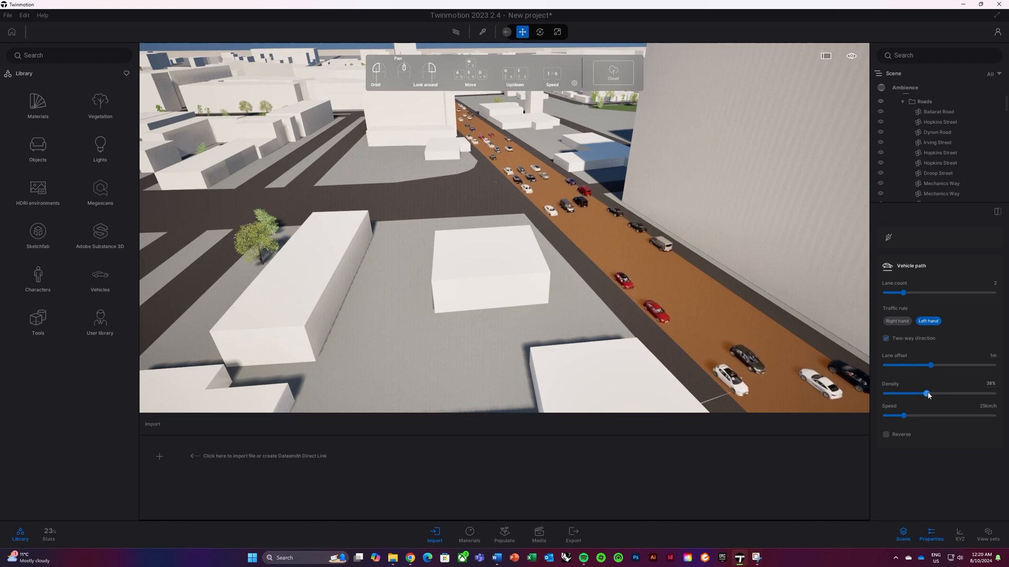
Set the vehicle path's density to 32% and its speed to 53 km/h, leaving nothing selected.
mouse_move(927, 393)
left_mouse_down()
mouse_move(981, 394)
mouse_move(902, 393)
mouse_move(930, 397)
left_mouse_up()
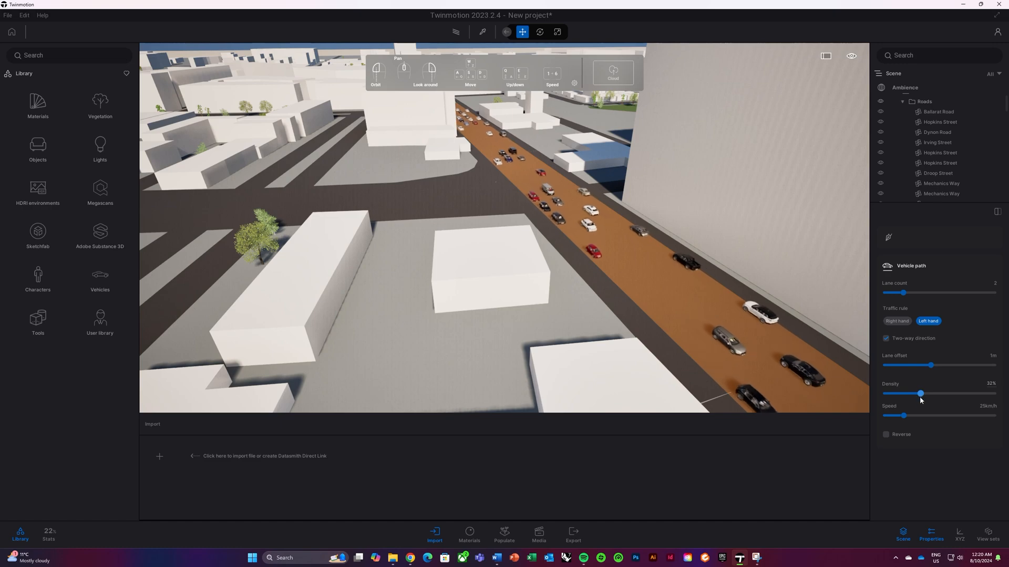
left_click_drag(904, 416, 998, 418)
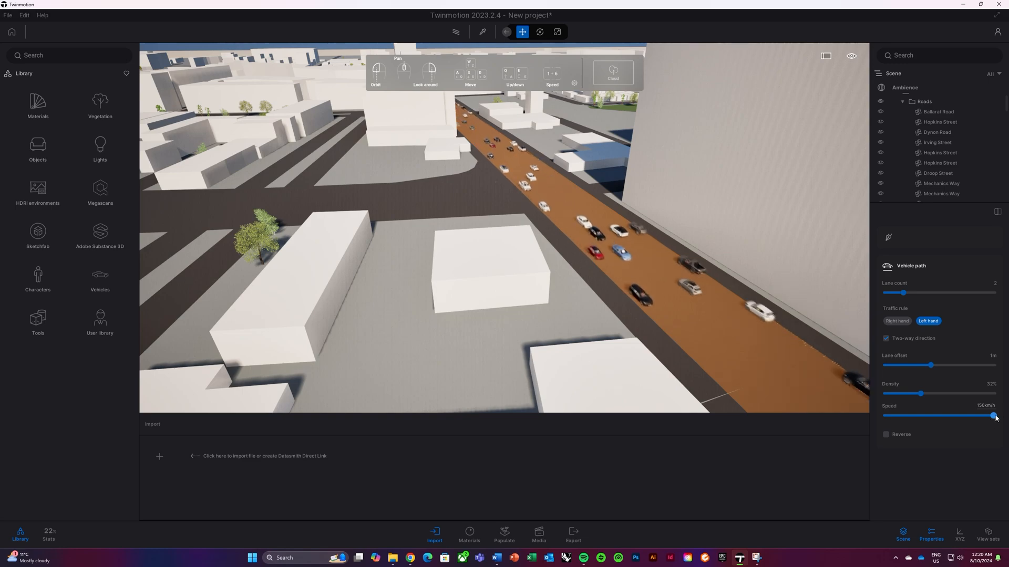
left_click_drag(994, 416, 922, 416)
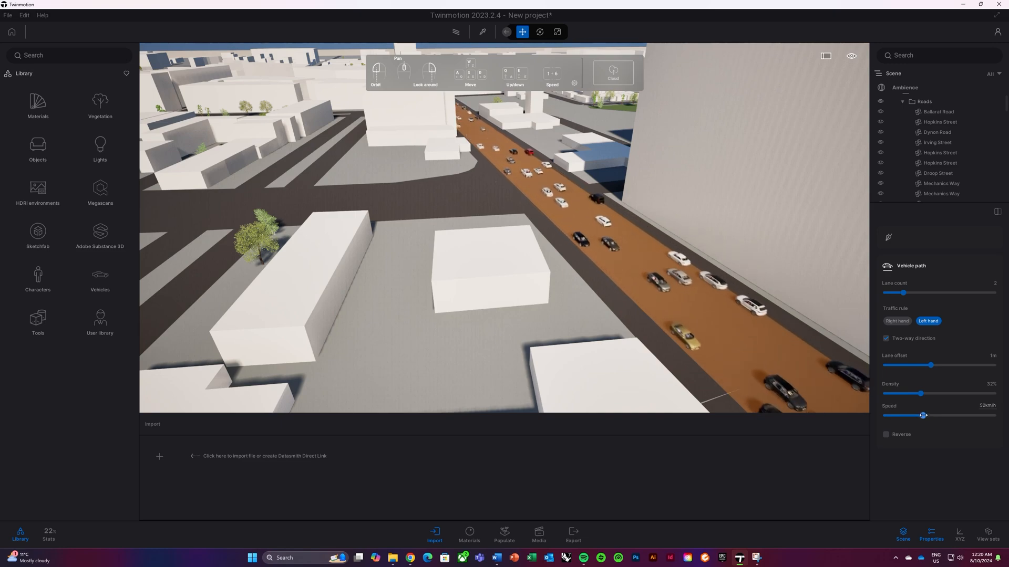
left_click(450, 212)
key("Escape")
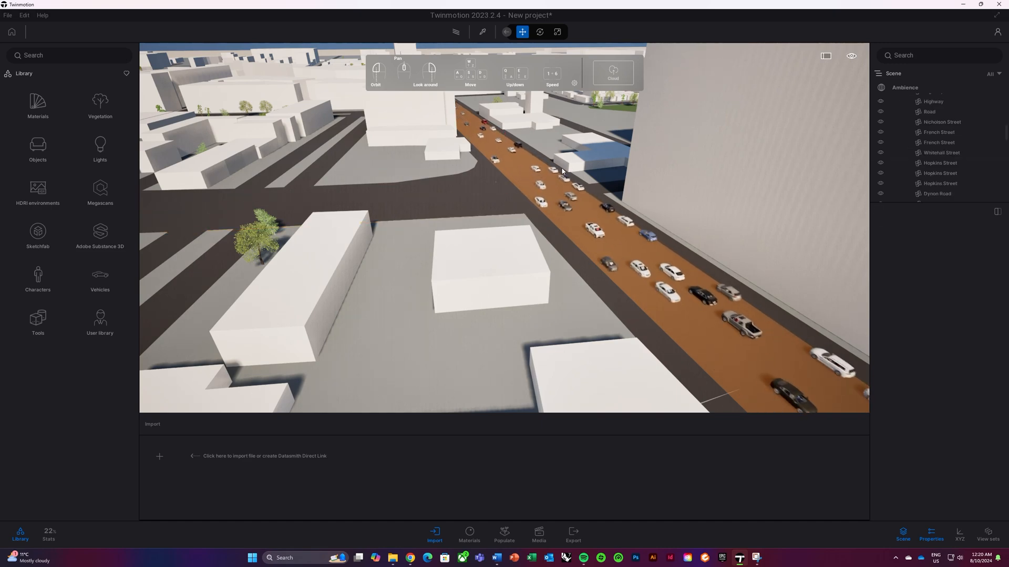
left_click_drag(573, 191, 458, 136)
middle_click_drag(458, 136, 545, 225)
left_click_drag(620, 196, 554, 193)
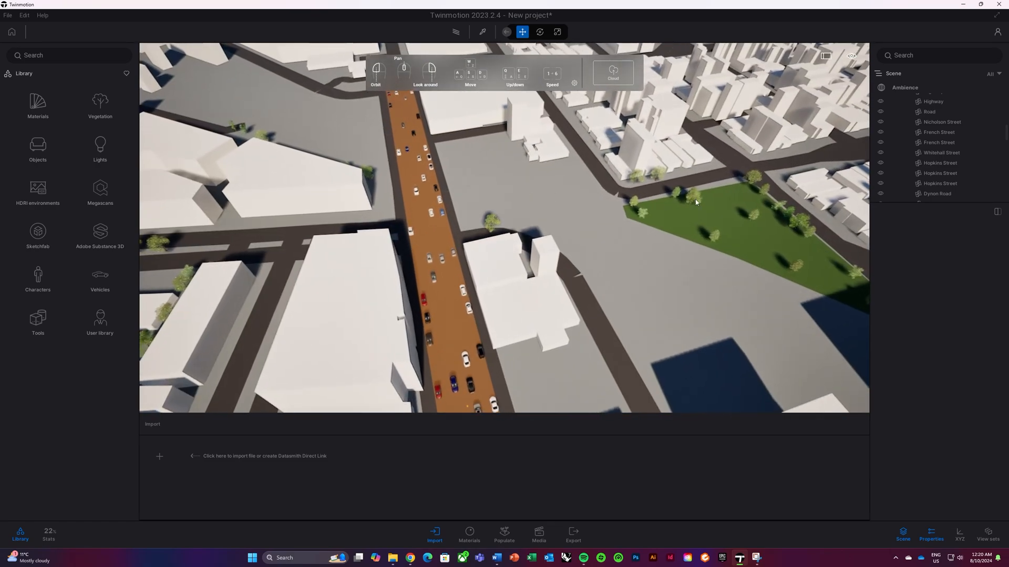
left_click(504, 533)
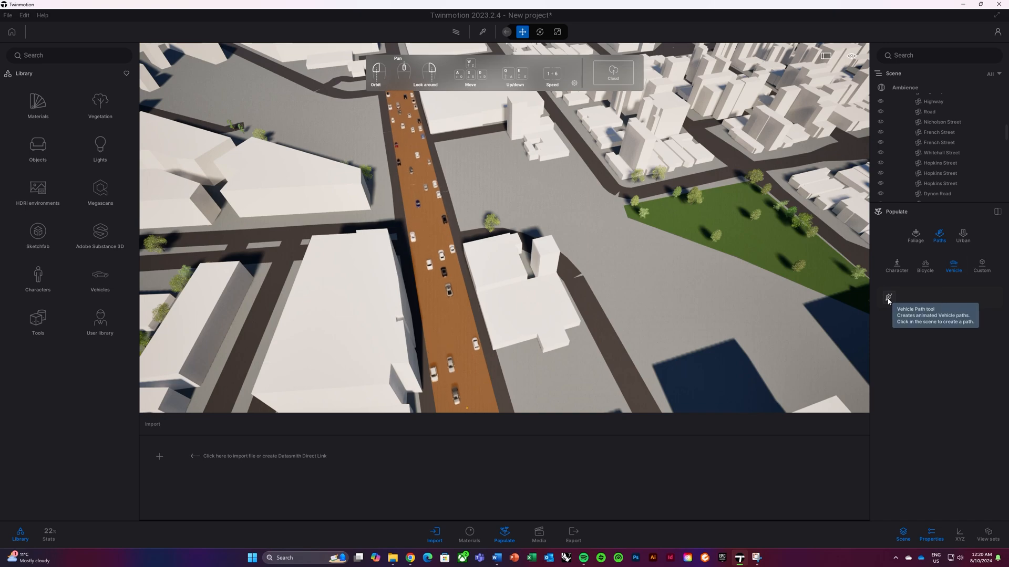
key("w")
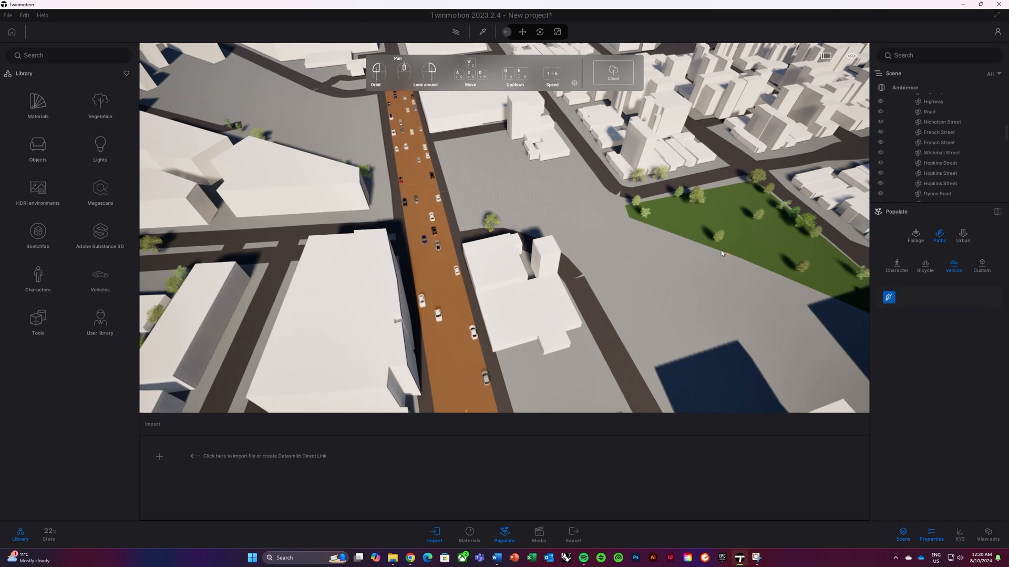
left_click(606, 155)
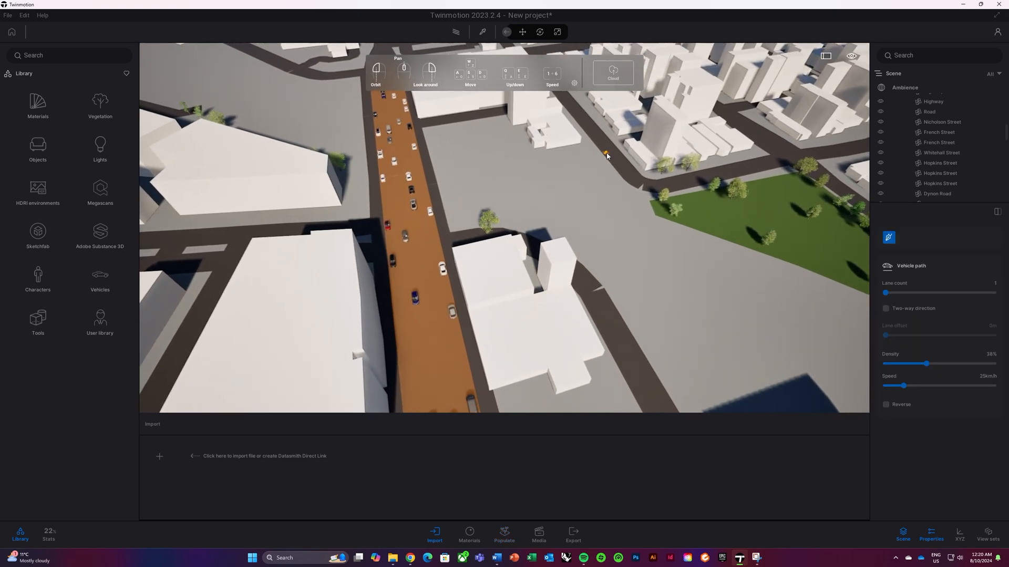
key("w")
key("w")
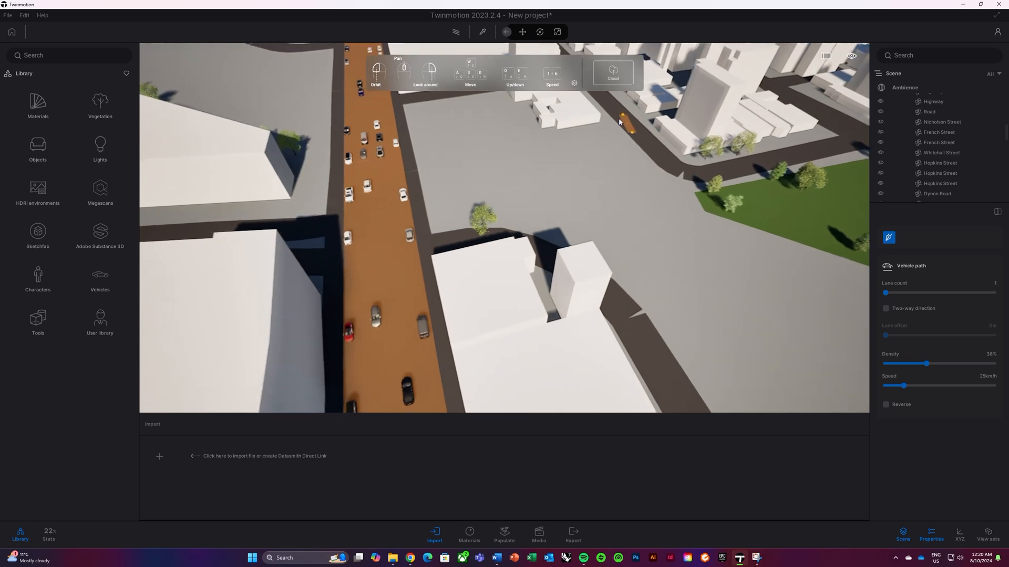
key("Escape")
key("Escape")
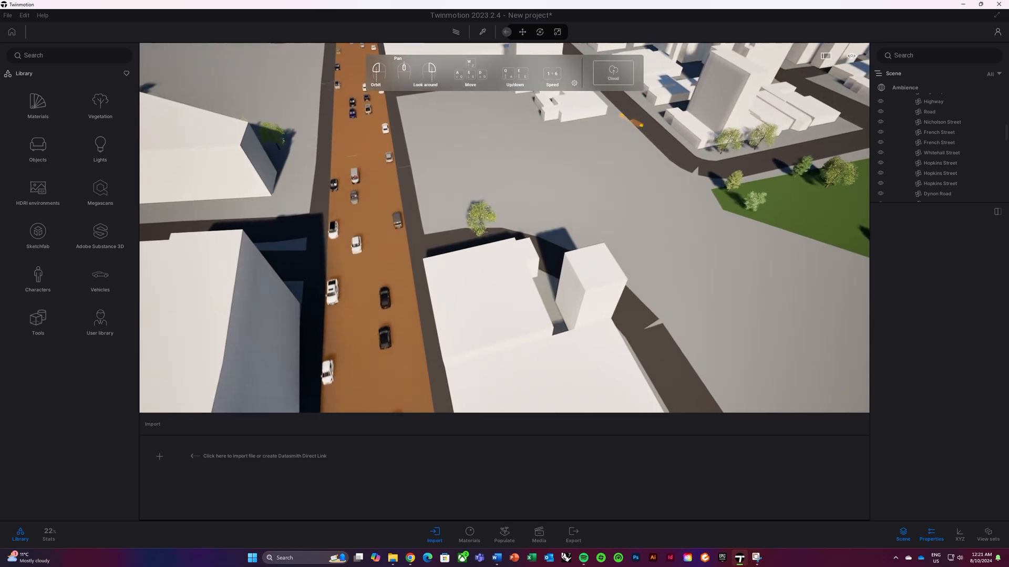
left_click(638, 124)
key("Delete")
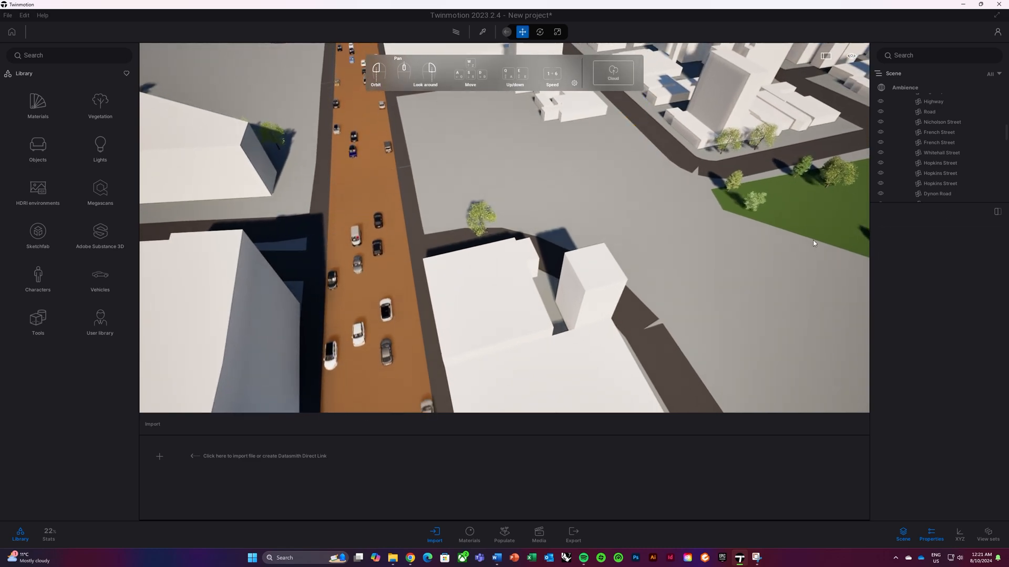
Draw a vehicle path down the side street and around the corner beside the park.
left_click(504, 533)
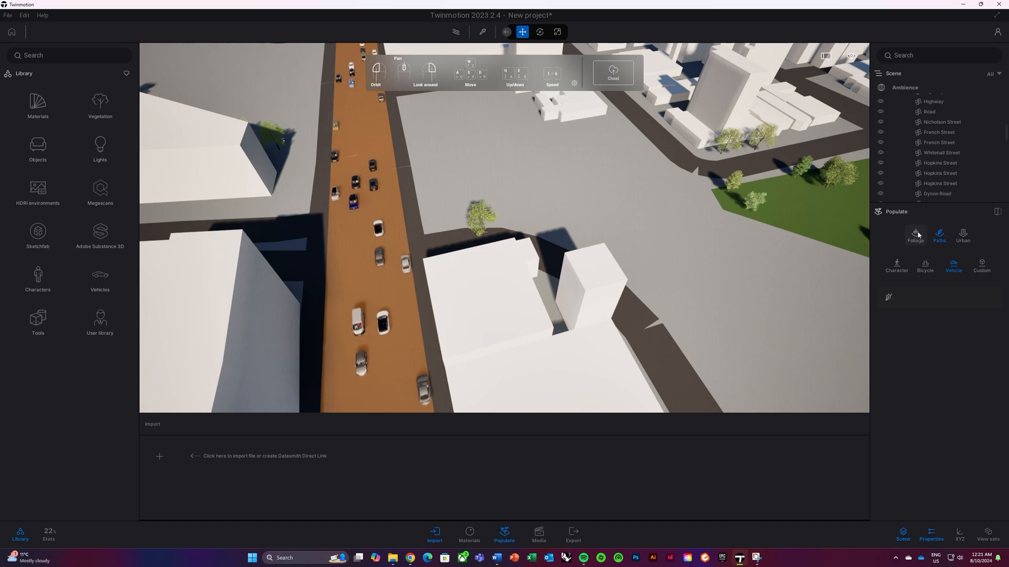
left_click_drag(595, 186, 607, 170)
key("w")
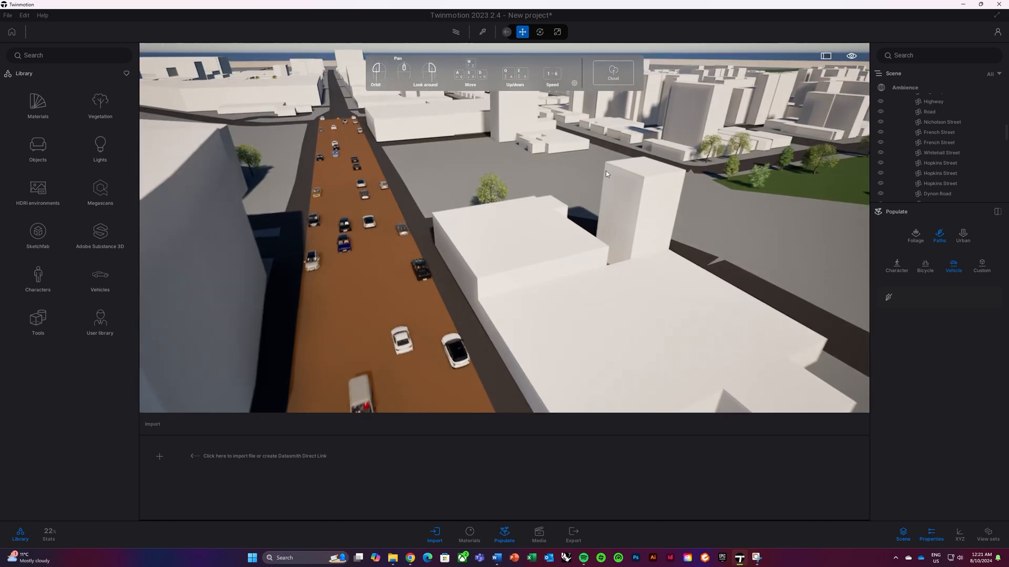
key("e")
key("d")
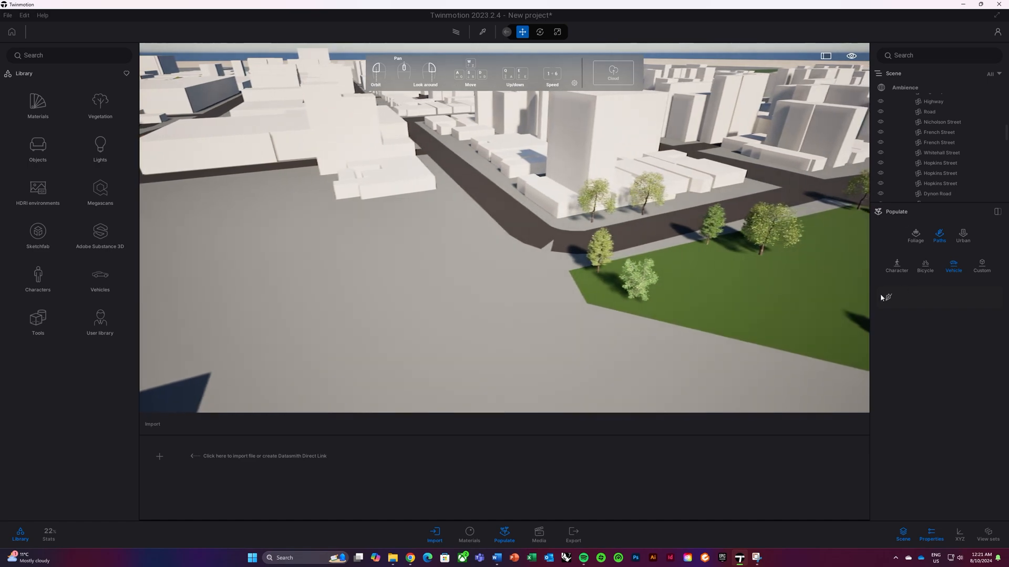
left_click(889, 297)
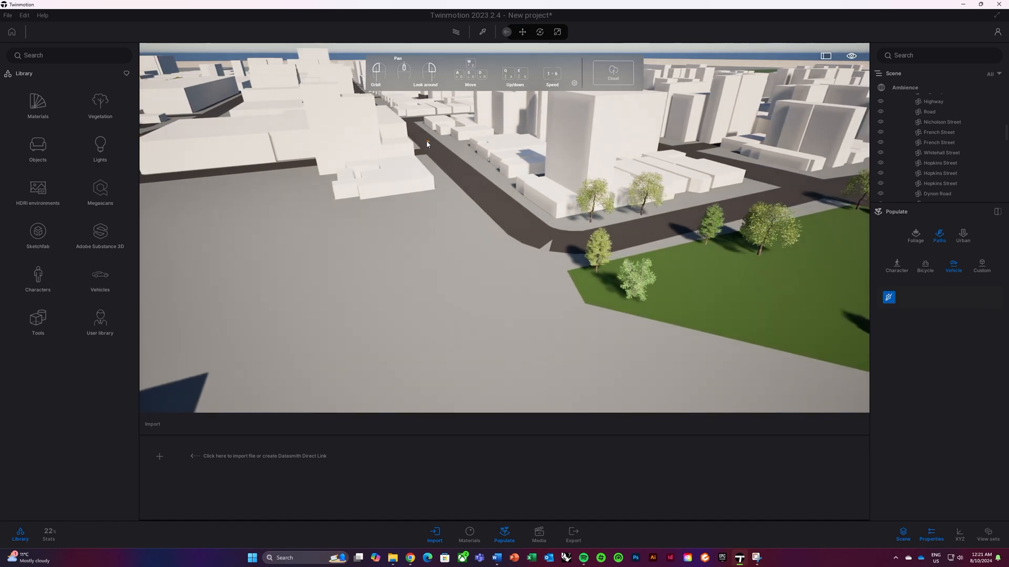
left_click(418, 134)
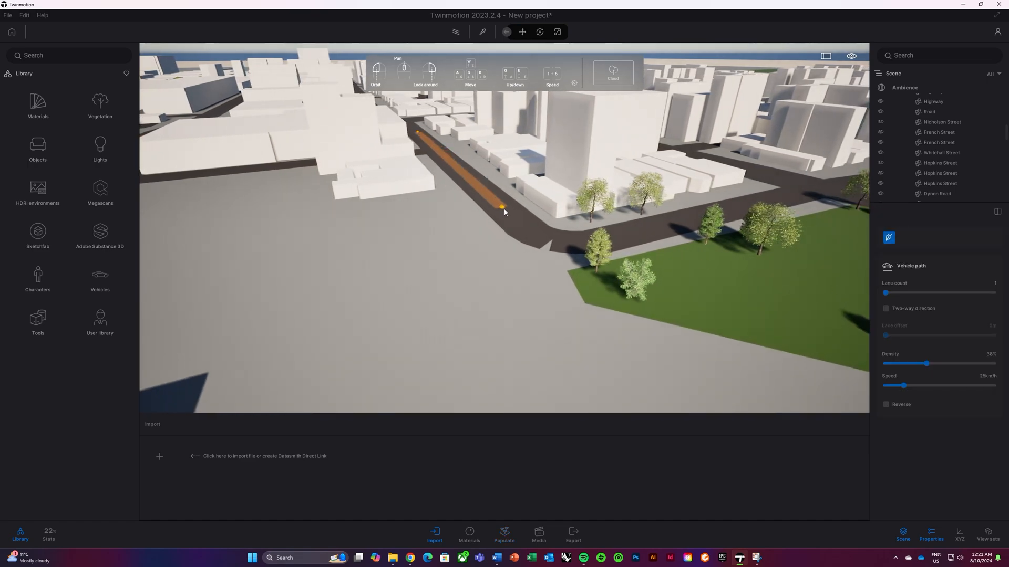
left_click(532, 238)
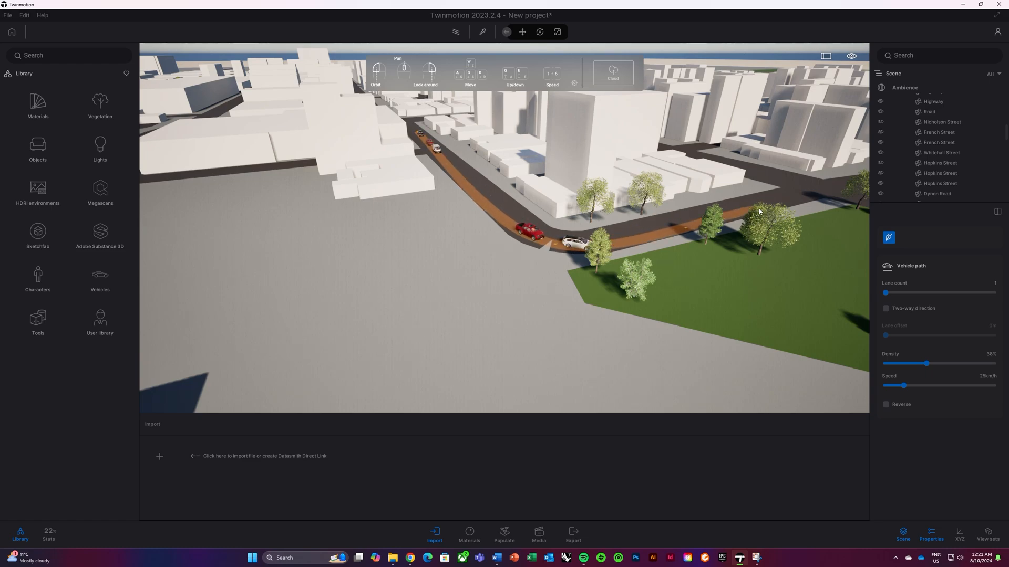
Finish the side-street vehicle path and delete its last point past the corner, so it ends at the bend.
key("Escape")
key("Escape")
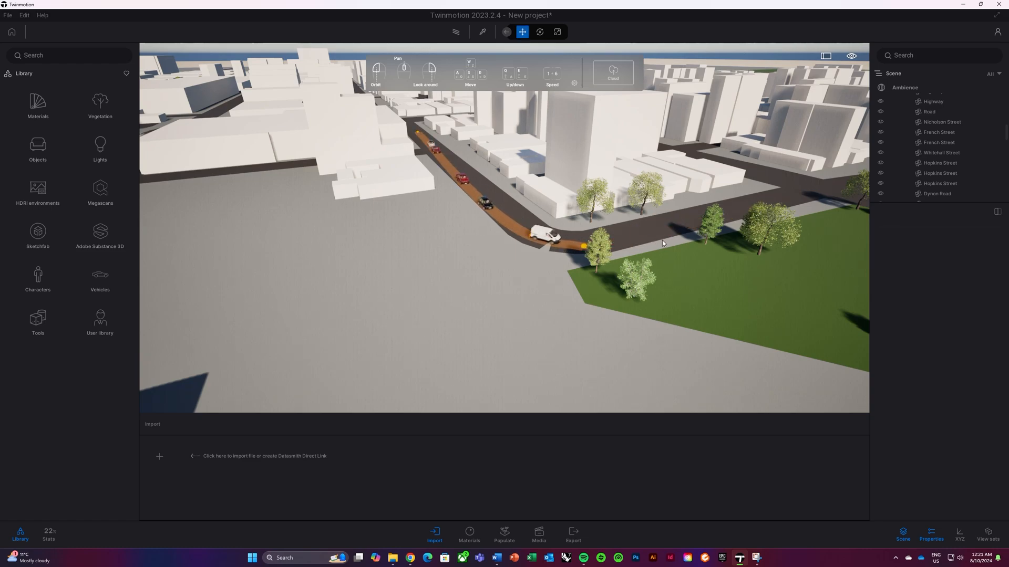
left_click(585, 247)
key("Delete")
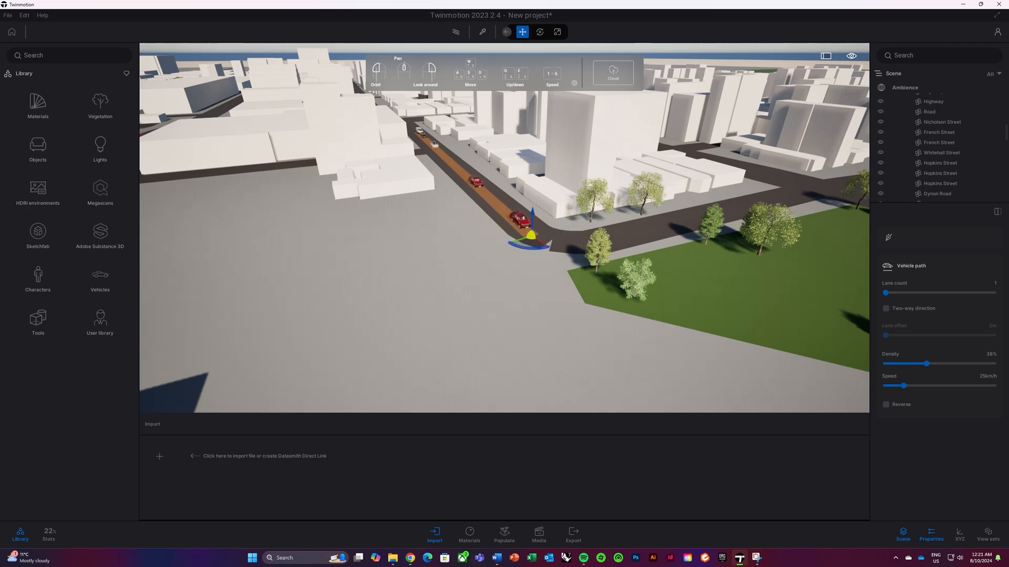
Draw a separate vehicle path from the street corner along the road beside the park to the next junction.
left_click(504, 534)
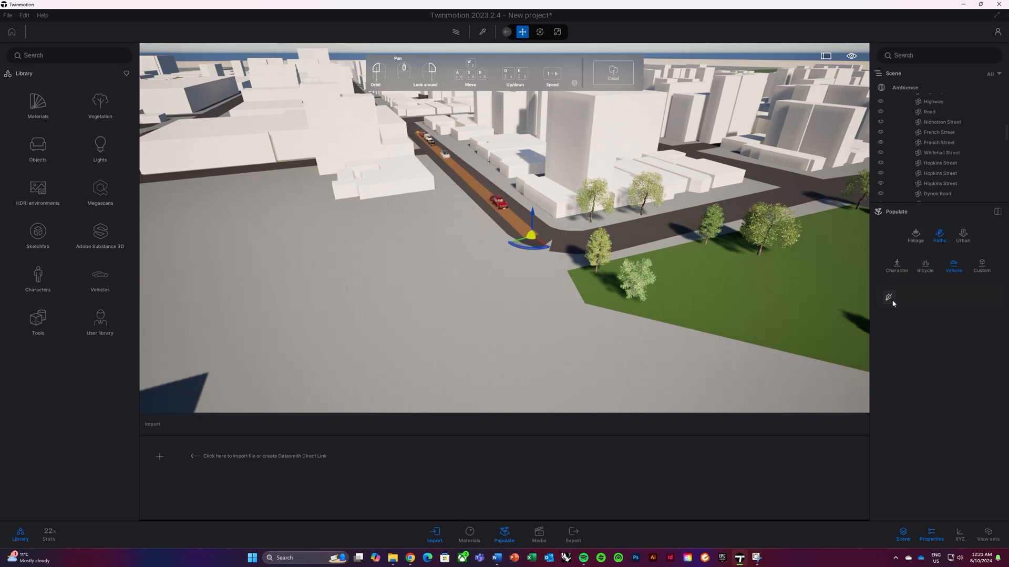
left_click(888, 297)
left_click_drag(531, 239, 563, 249)
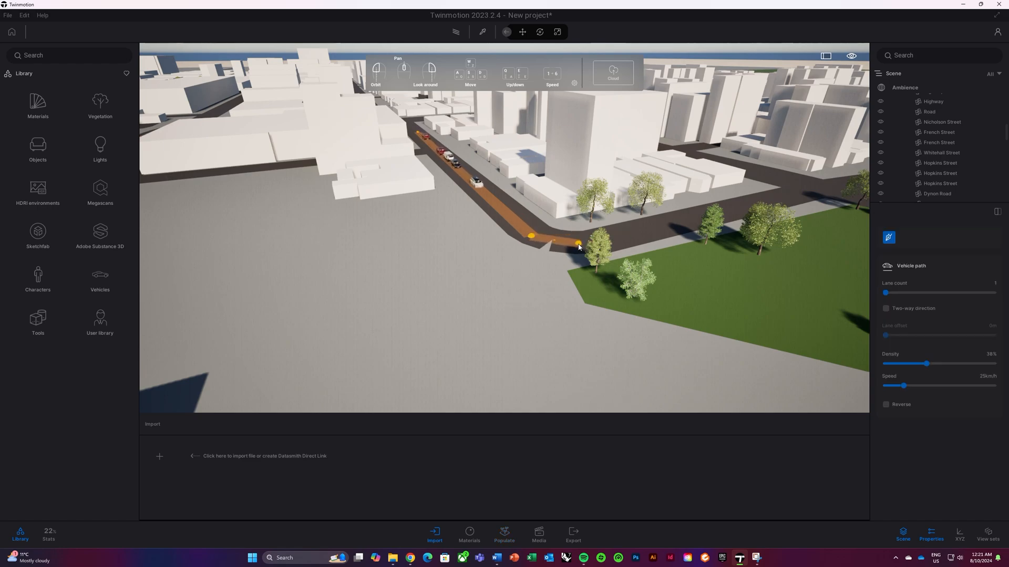
left_click_drag(651, 232, 804, 196)
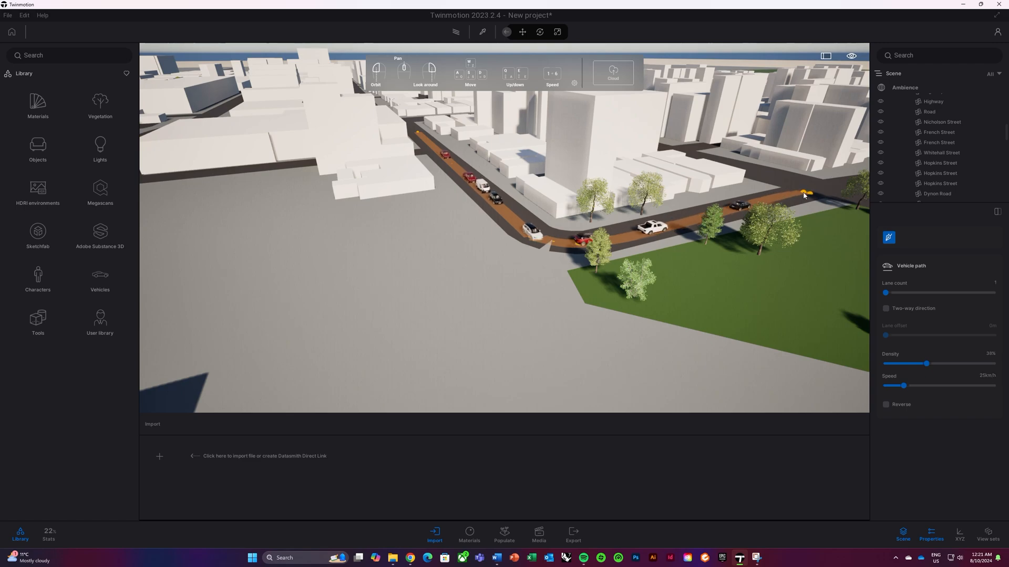
key("Escape")
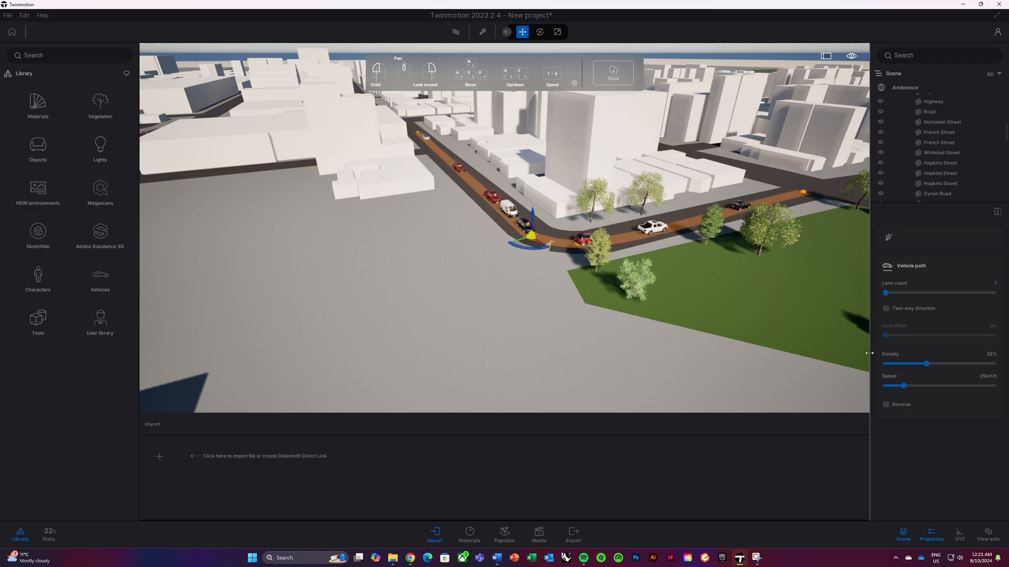
Make the vehicle path beside the park two-way and shift the path point at the street corner slightly.
left_click(886, 309)
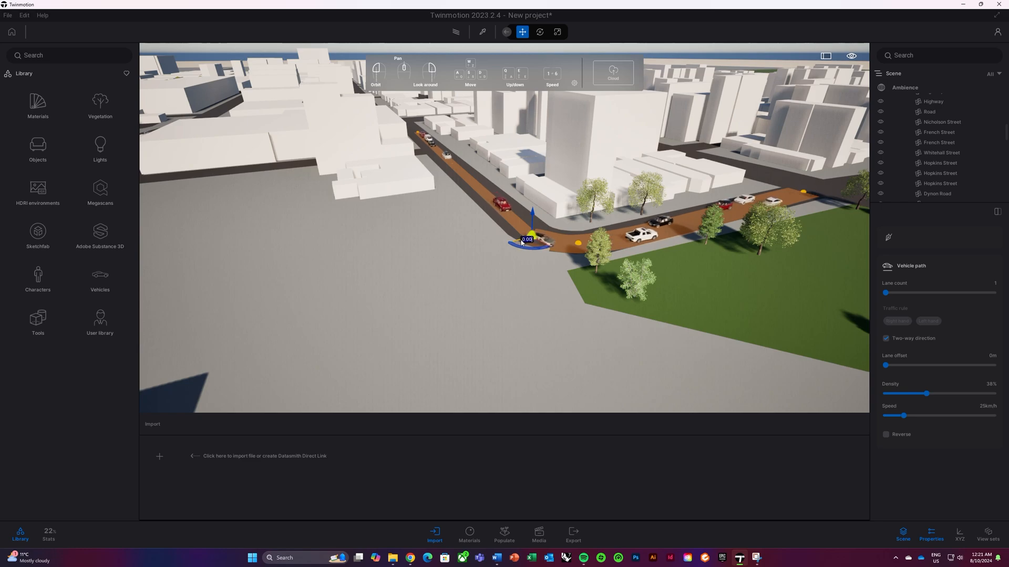
left_click_drag(517, 241, 528, 239)
left_click(562, 251)
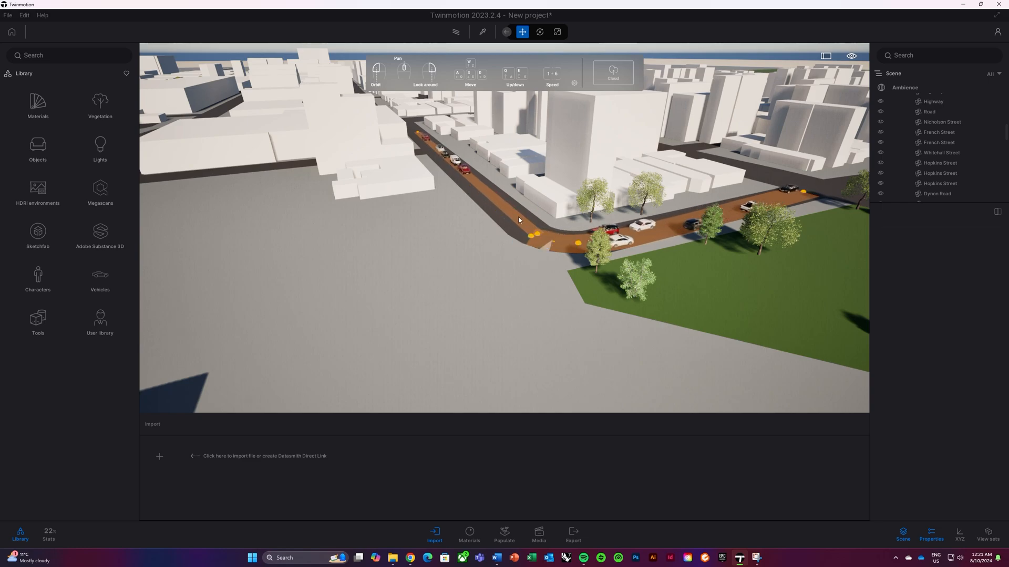
Delete the one-way vehicle path that runs along the side street down to the corner.
left_click(535, 231)
left_click(538, 235)
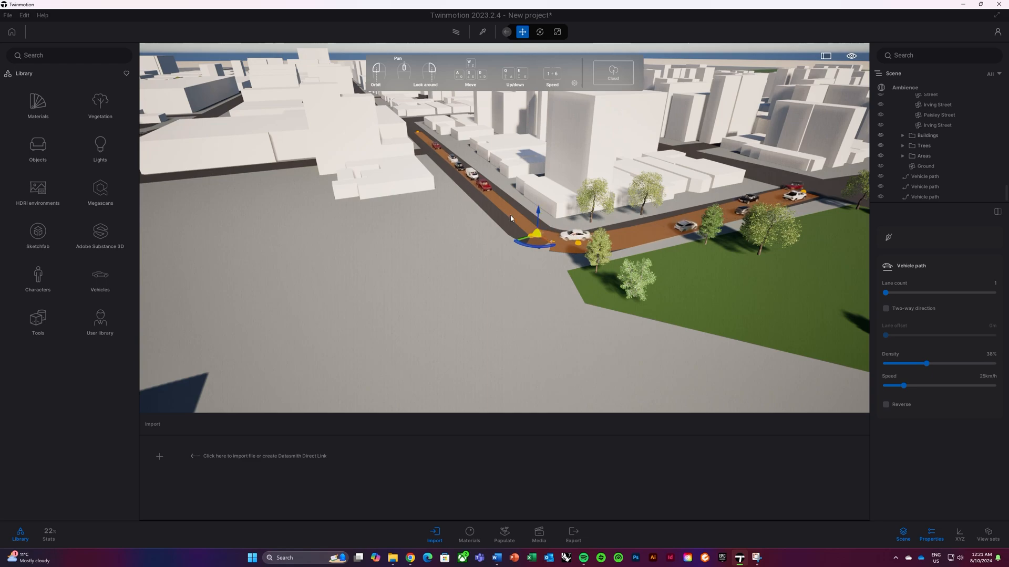
left_click(495, 206)
left_click(535, 272)
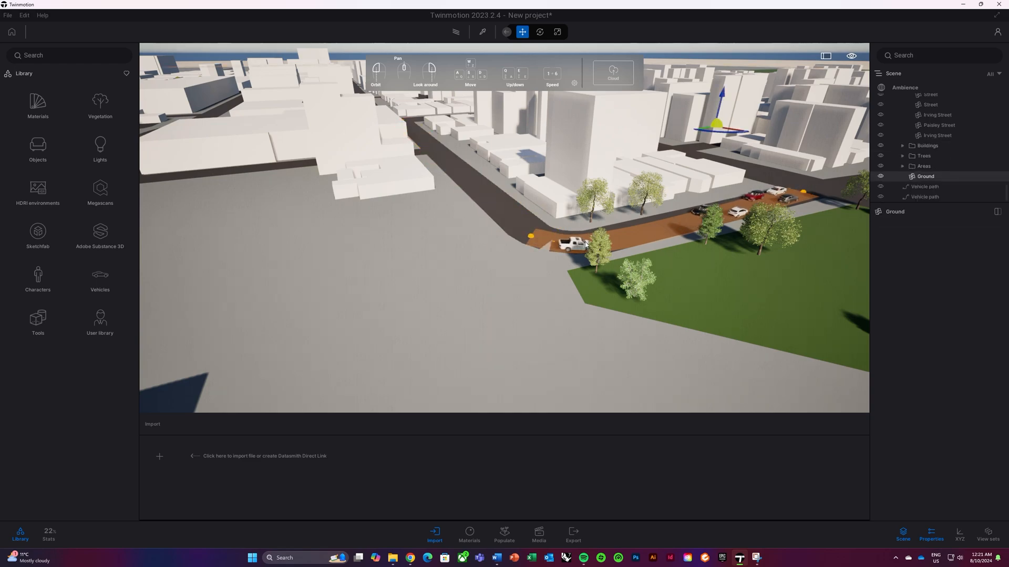
Extend the two-way vehicle path from the corner up the side street by moving its start point to near the low buildings.
left_click_drag(530, 236, 477, 194)
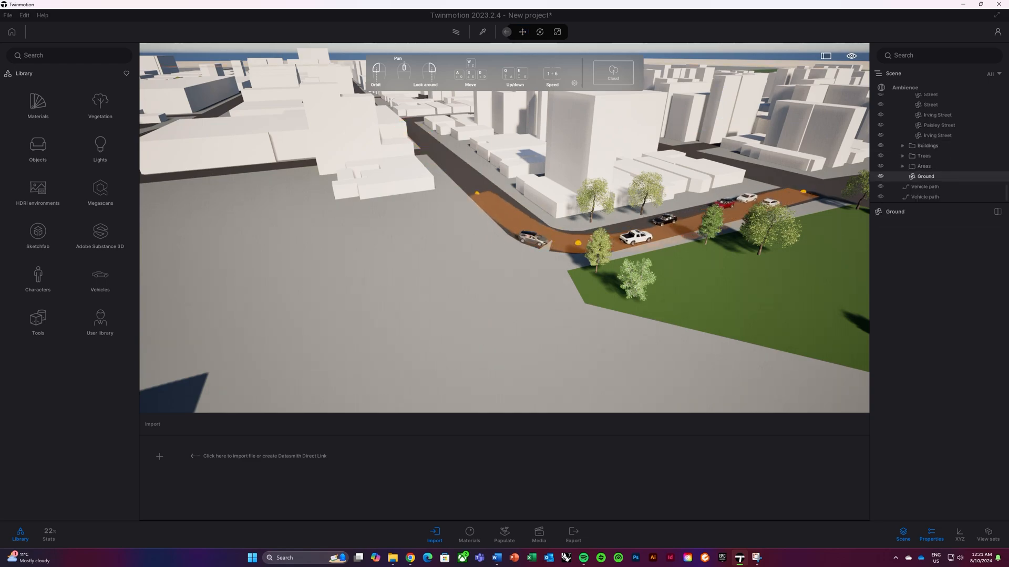
left_click_drag(444, 150, 425, 139)
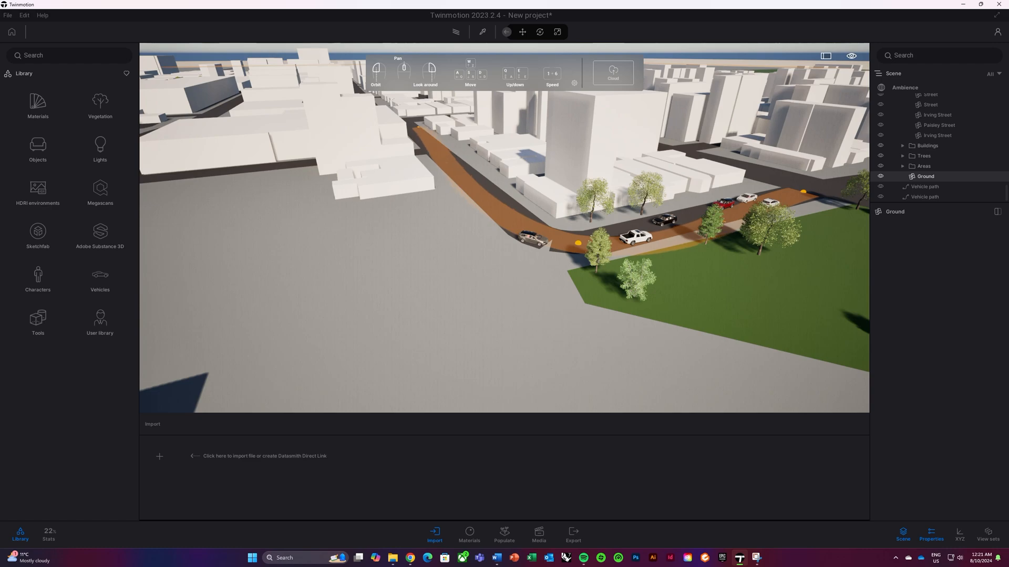
left_click(449, 160)
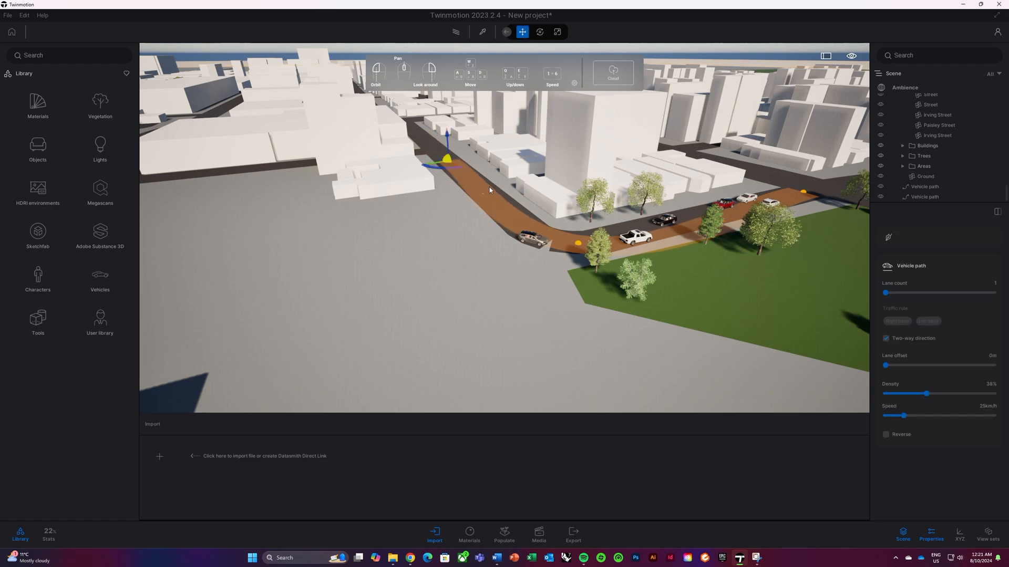
left_click(521, 330)
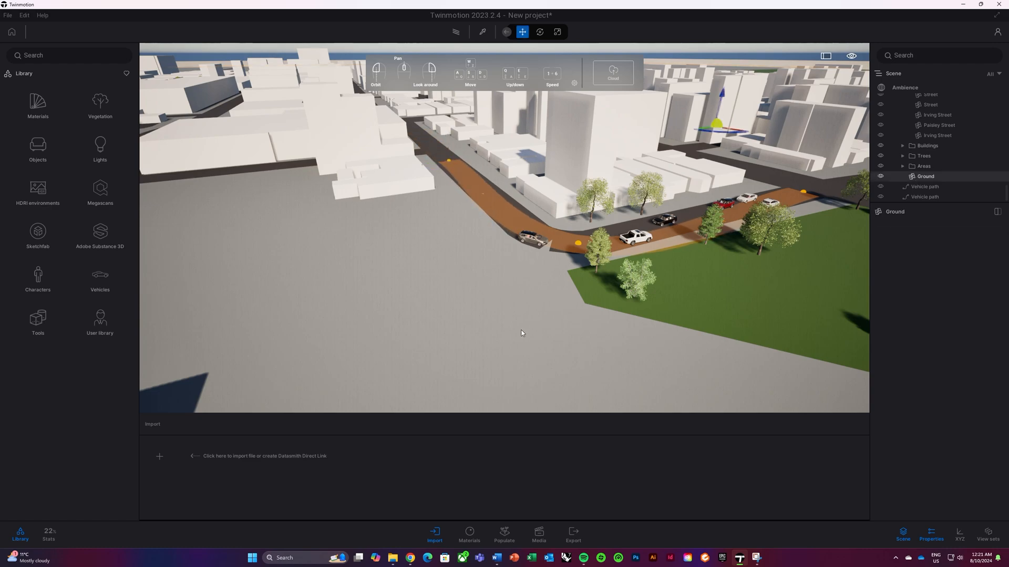
Move the whole two-way vehicle path slightly sideways, away from the park edge, so it follows the road.
left_click(577, 244)
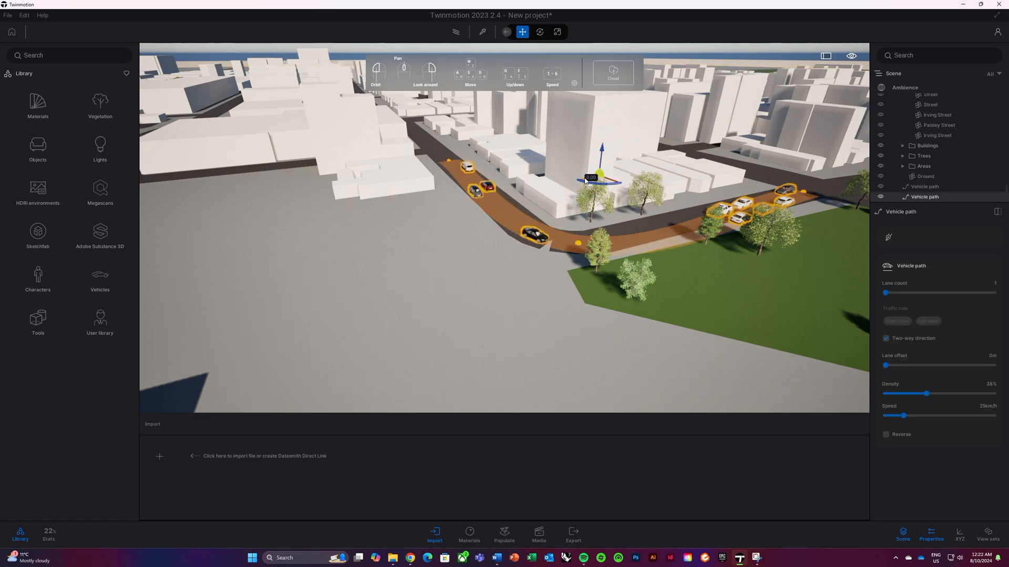
left_click_drag(613, 182, 608, 180)
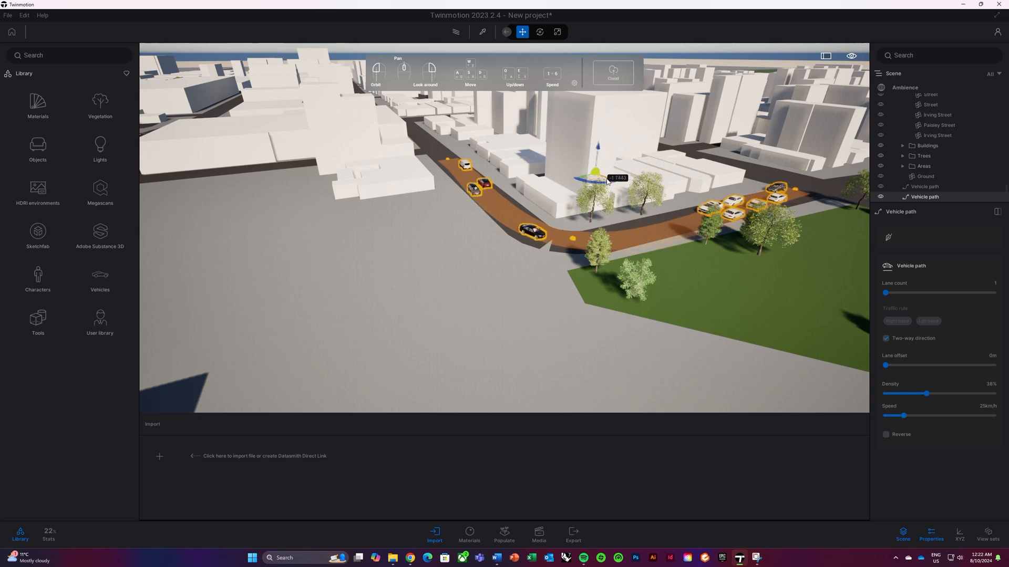
left_click(673, 374)
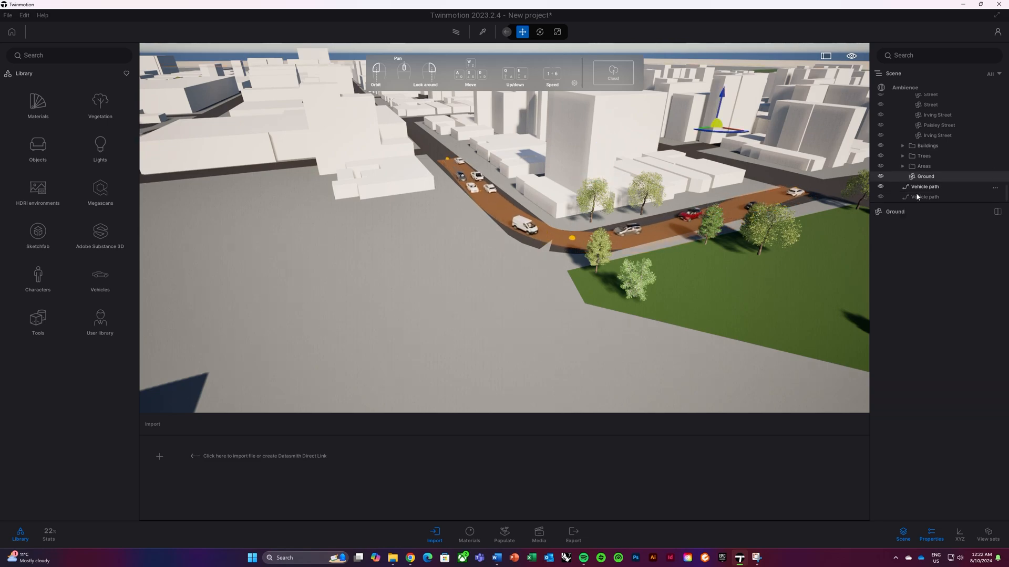
Draw a character path along the park's road edge, around the corner and up beside the side street.
left_click(509, 538)
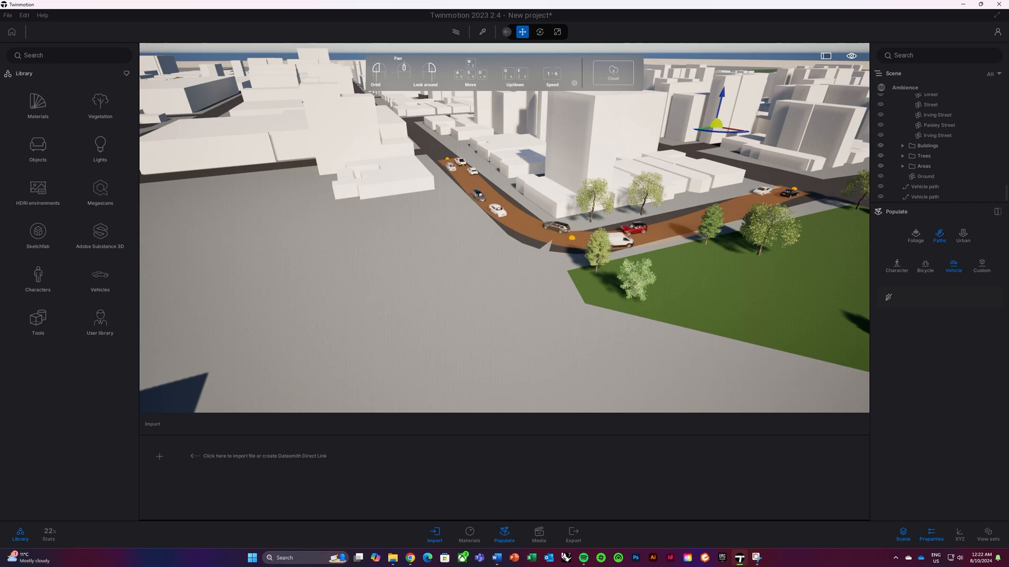
left_click(897, 266)
left_click(888, 298)
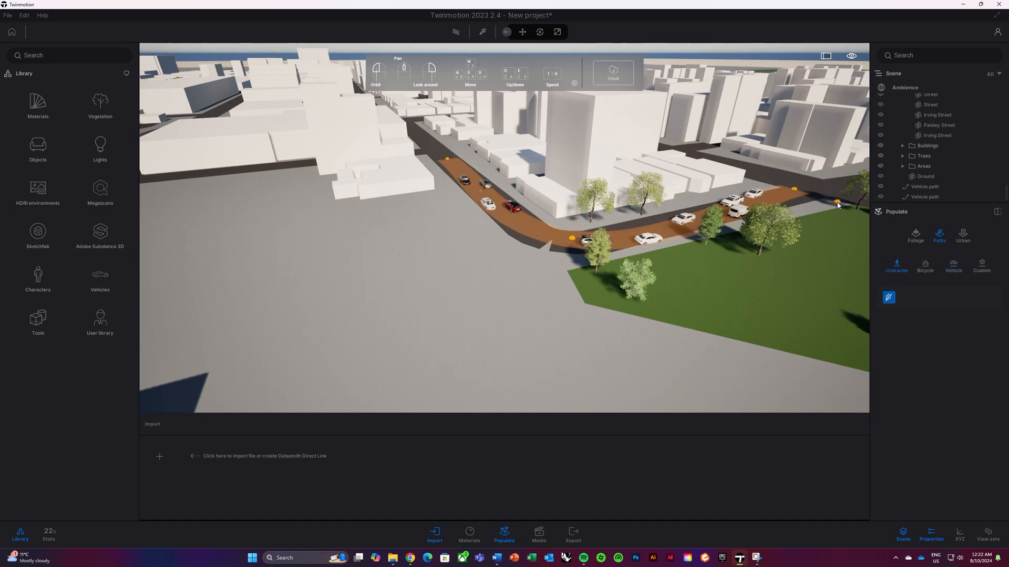
left_click(835, 204)
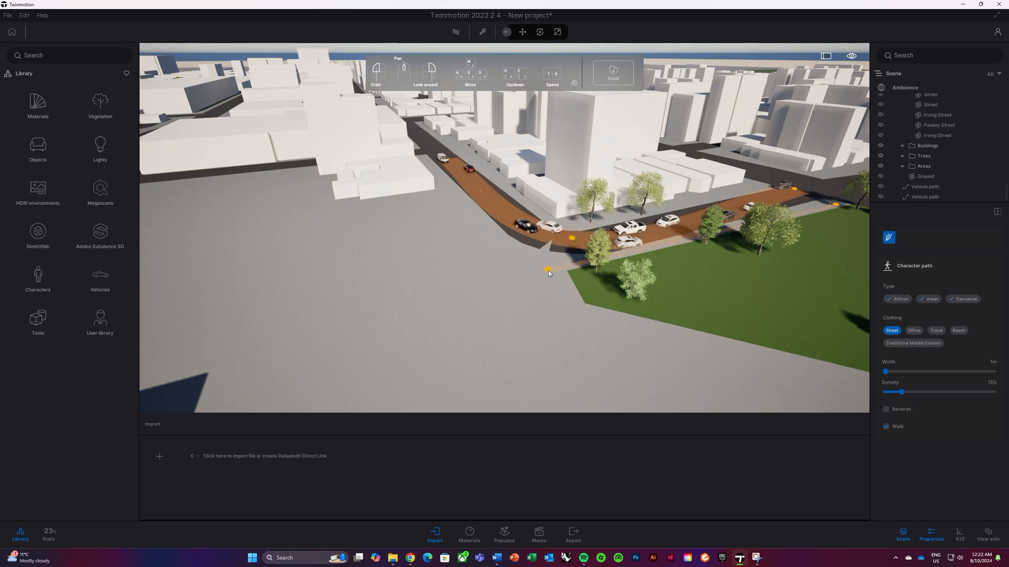
left_click(555, 267)
left_click(503, 260)
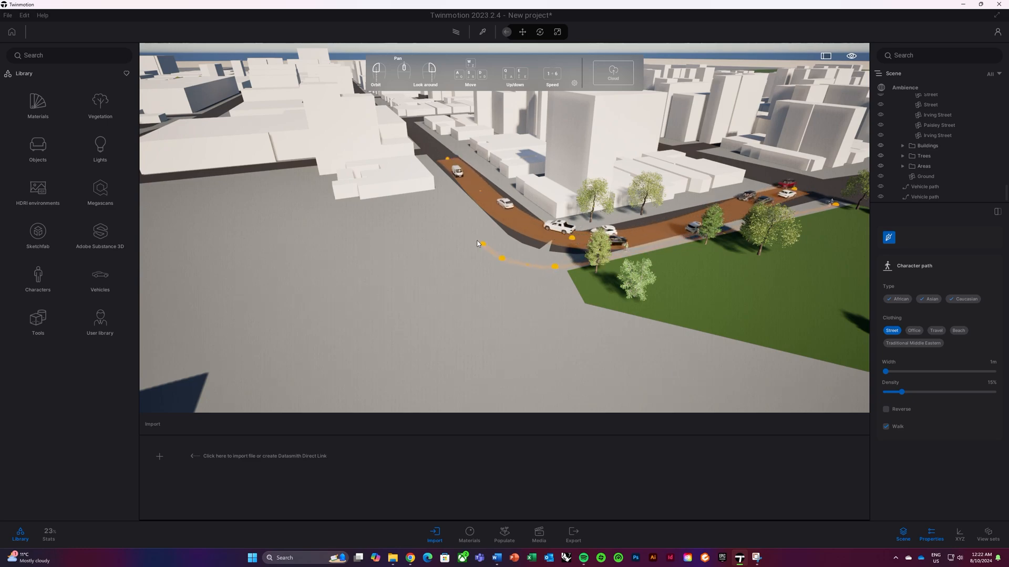
right_click(514, 238)
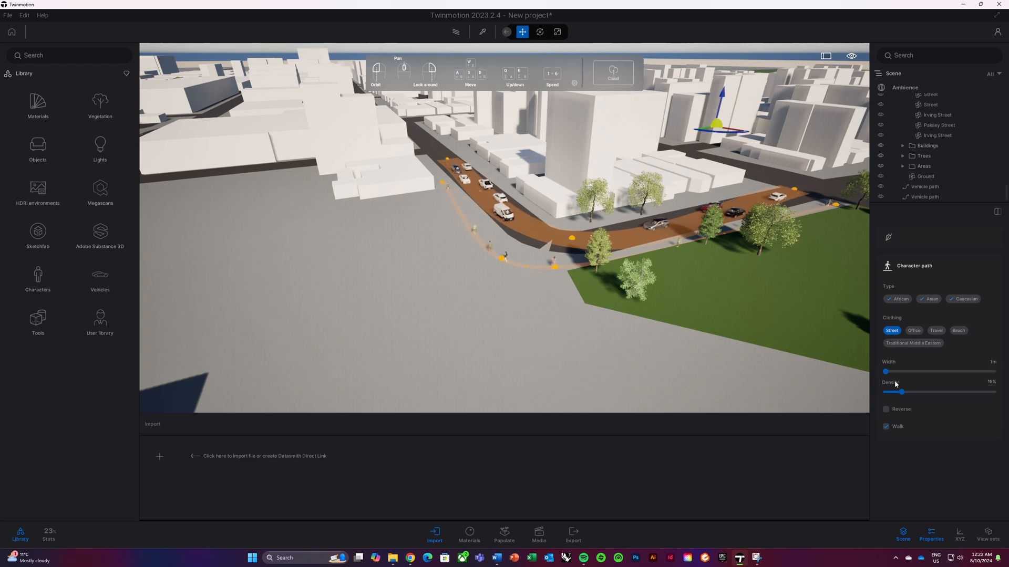
Set the character path's density to 24% and show its XYZ position values.
left_click_drag(903, 392, 912, 392)
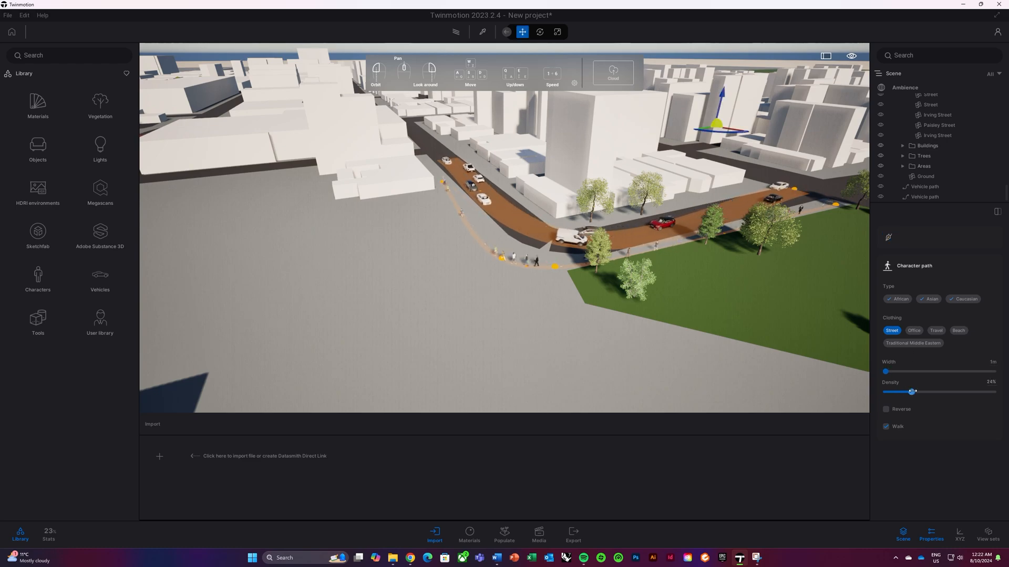
left_click_drag(618, 336, 747, 313)
scroll(611, 309, "up", 5)
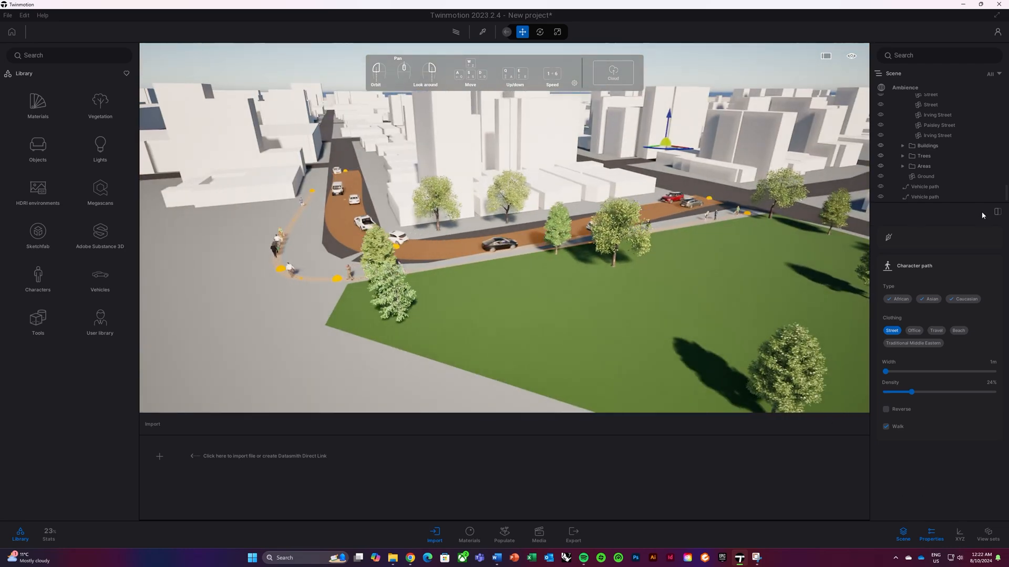
left_click(966, 537)
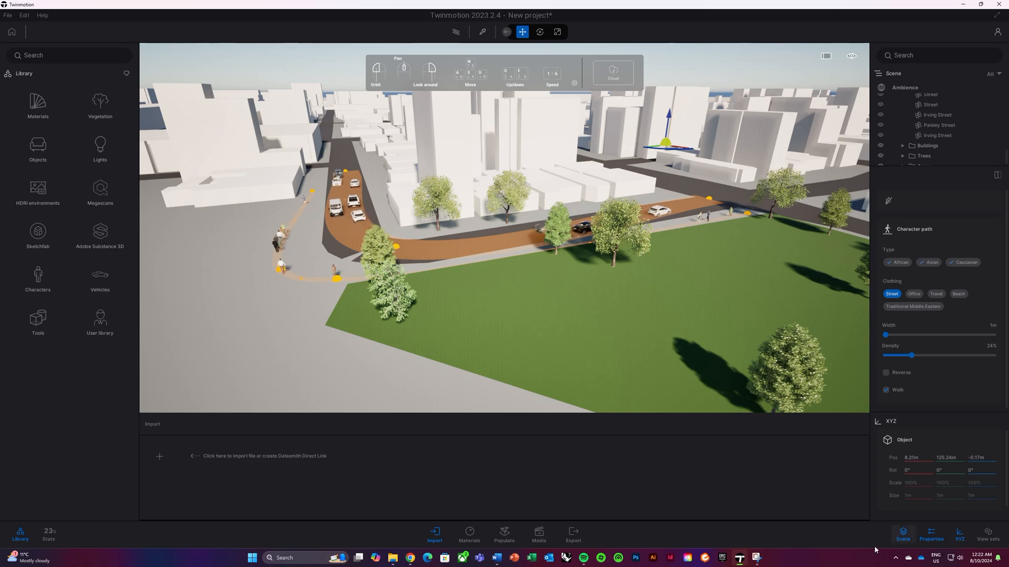
Open the Foliage populate tools and switch to Paint mode.
left_click(501, 537)
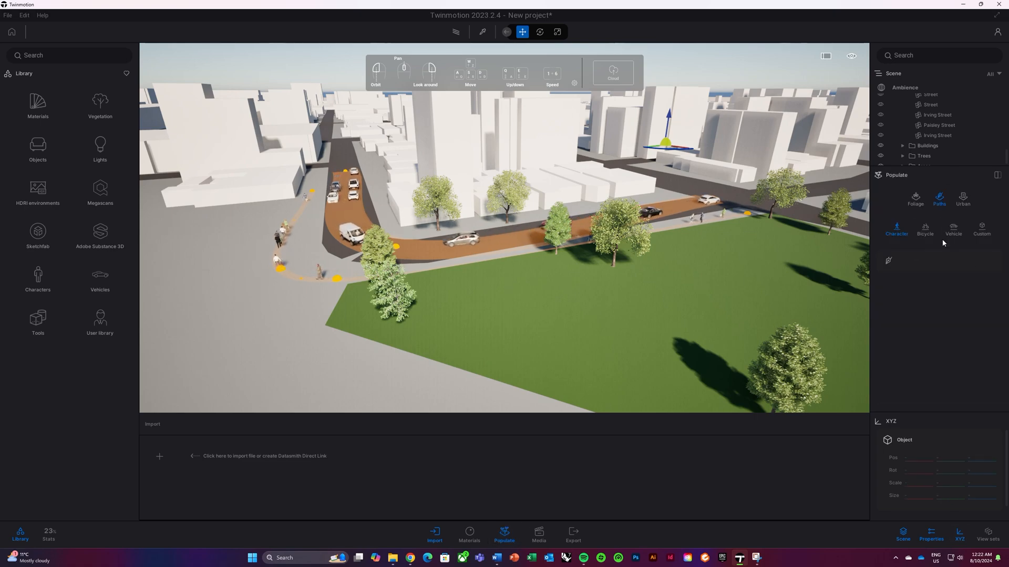
left_click(916, 199)
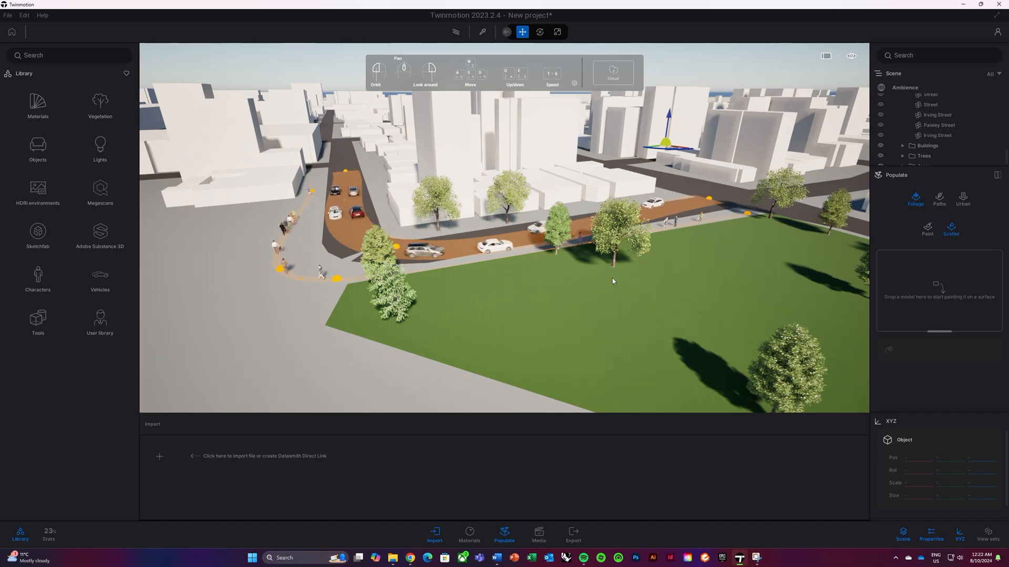
mouse_move(613, 279)
left_mouse_down()
mouse_move(626, 299)
mouse_move(630, 284)
left_mouse_up()
scroll(625, 298, "down", 3)
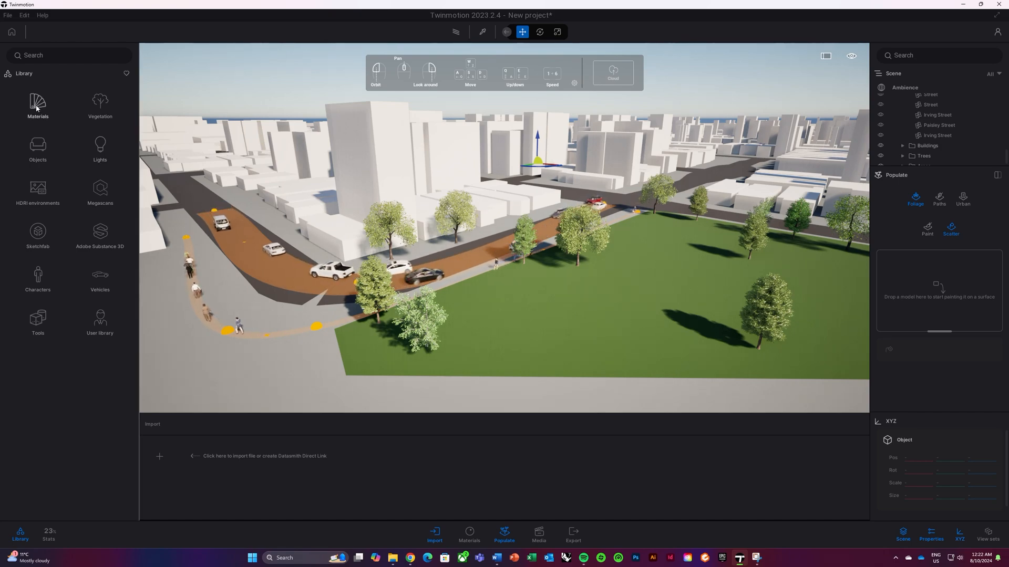
left_click(55, 98)
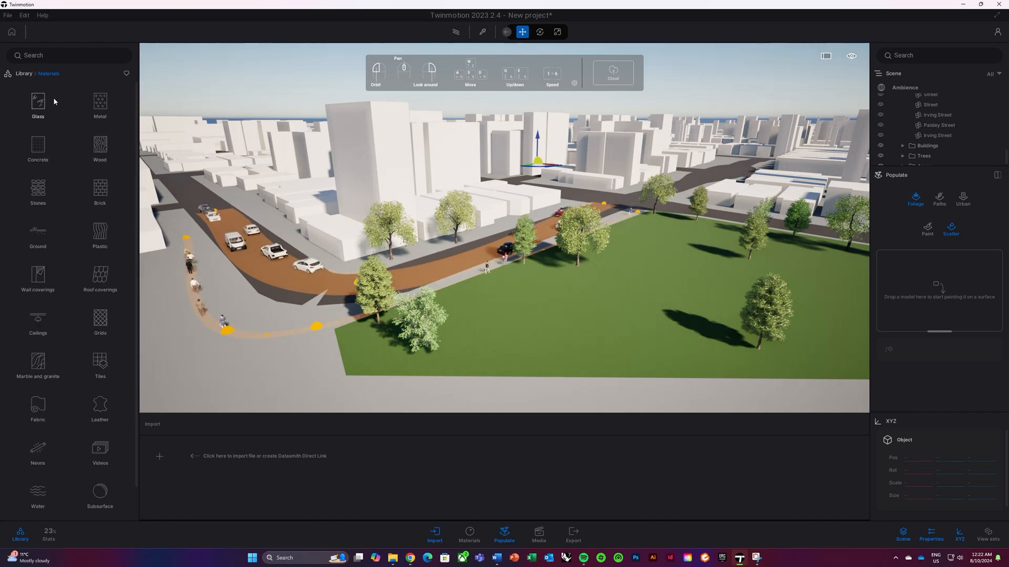
left_click(24, 74)
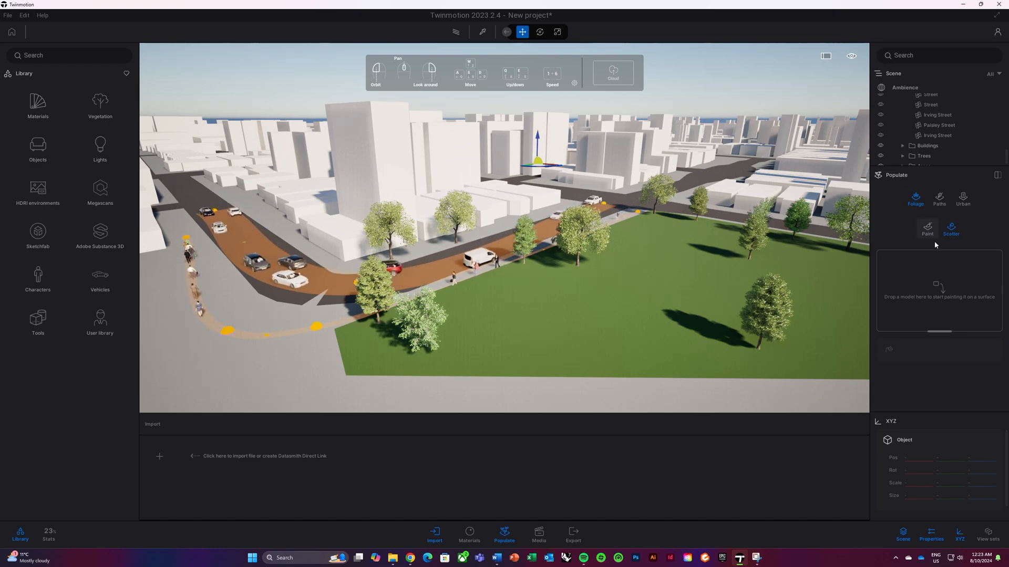
left_click(955, 231)
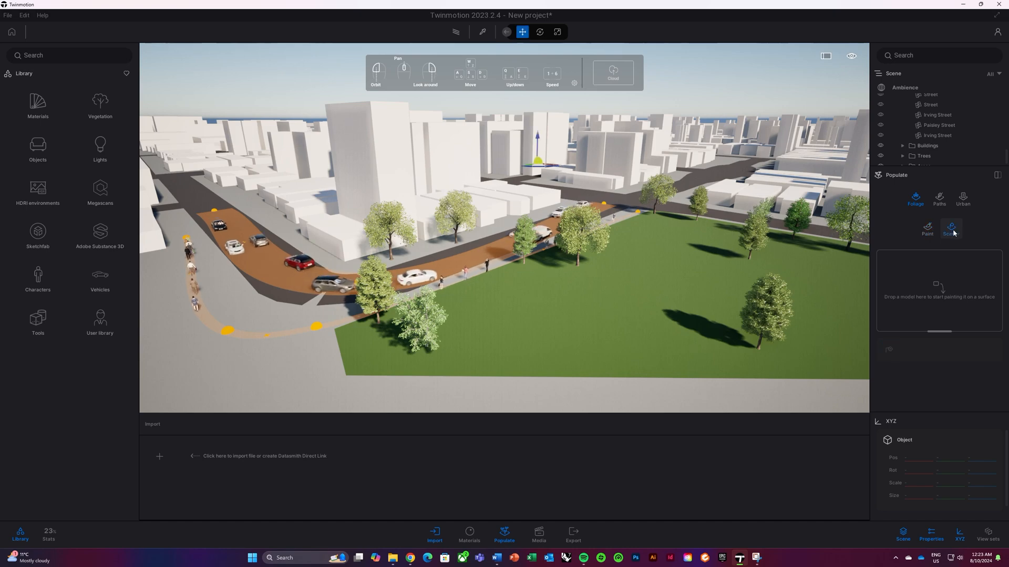
left_click(934, 232)
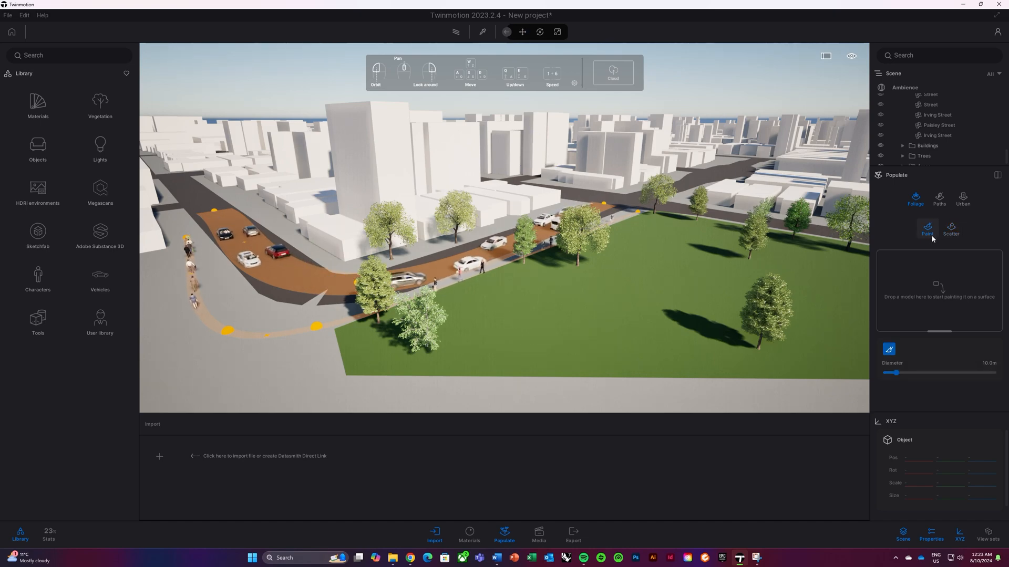
Load the Southern catalpa from the vegetation library's trees into the foliage paint list and activate the paint tool.
left_click(90, 99)
left_click(100, 104)
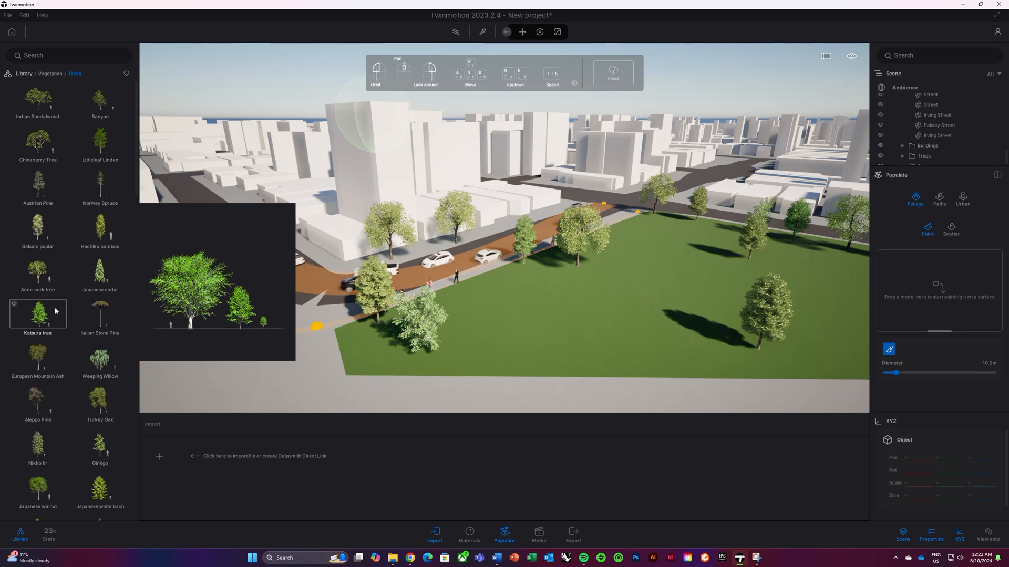
scroll(79, 356, "down", 6)
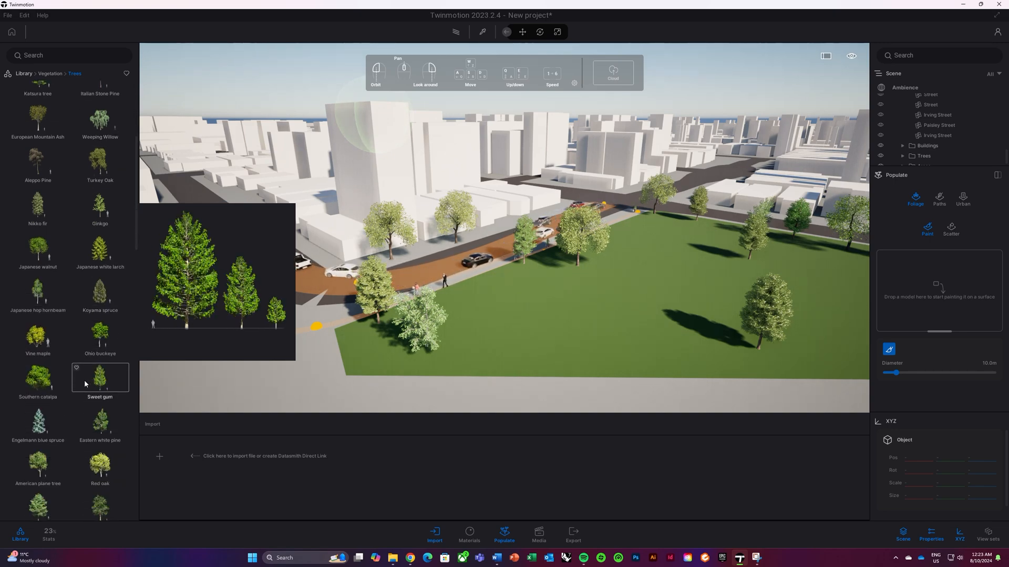
scroll(40, 303, "down", 2)
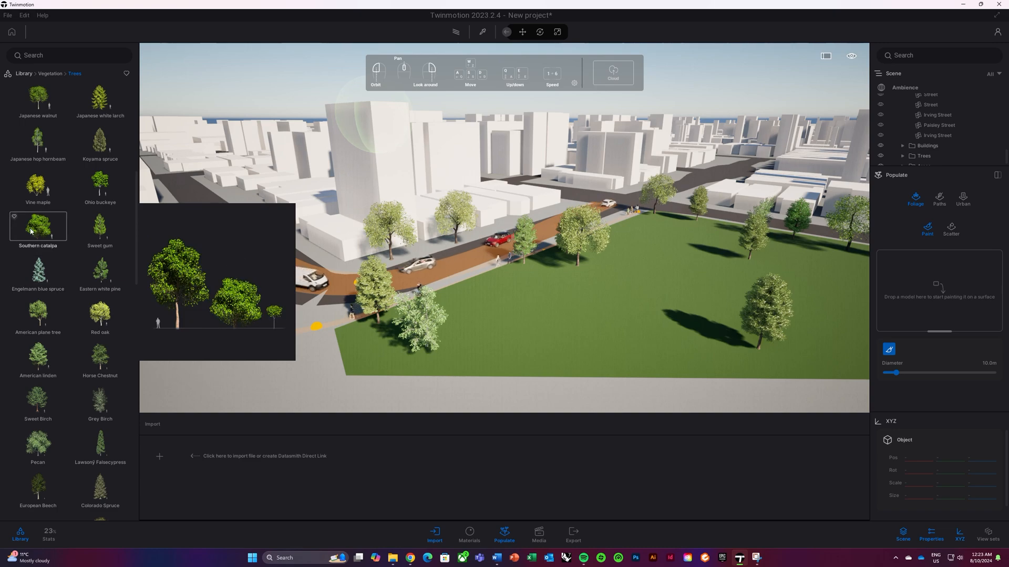
left_click_drag(38, 231, 925, 289)
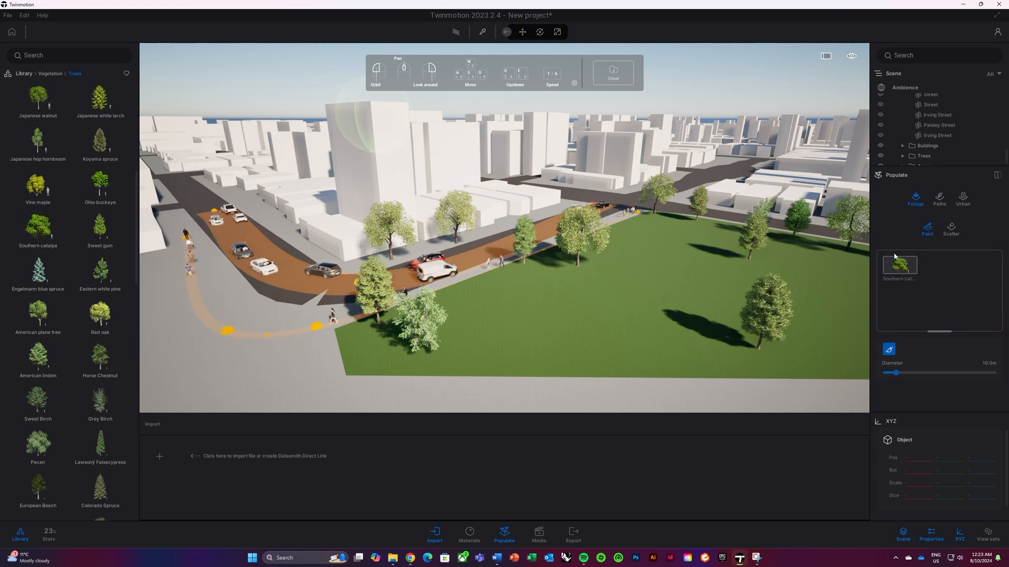
left_click(912, 274)
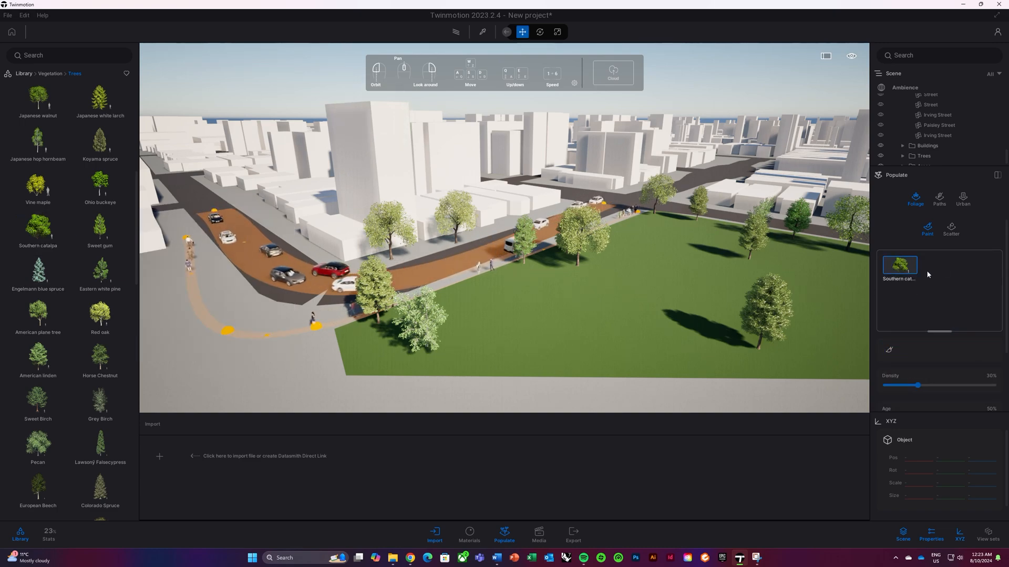
left_click(889, 349)
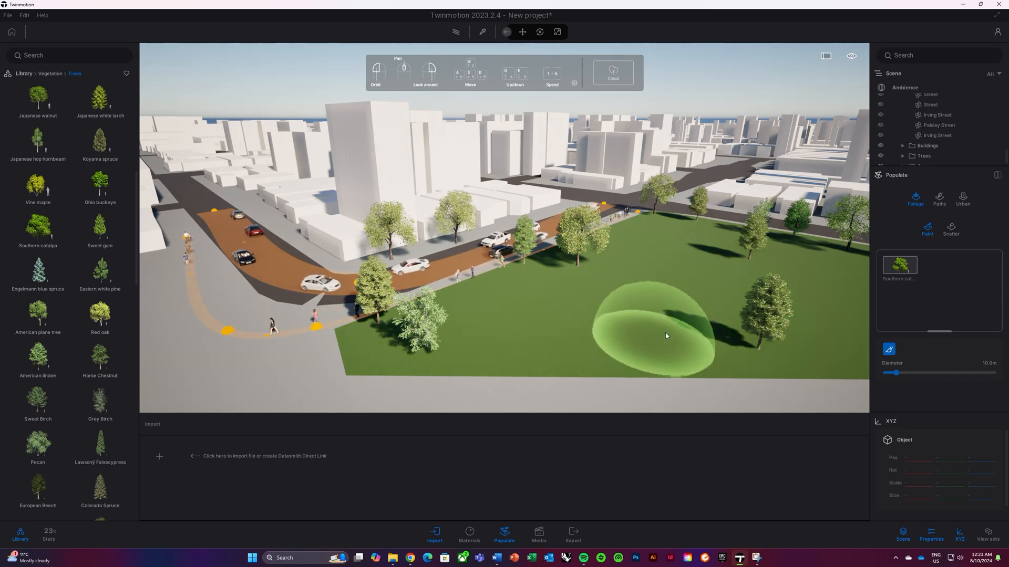
Paint Southern catalpa trees across the park lawn, enlarging the brush diameter to 11.7 m.
left_click(520, 306)
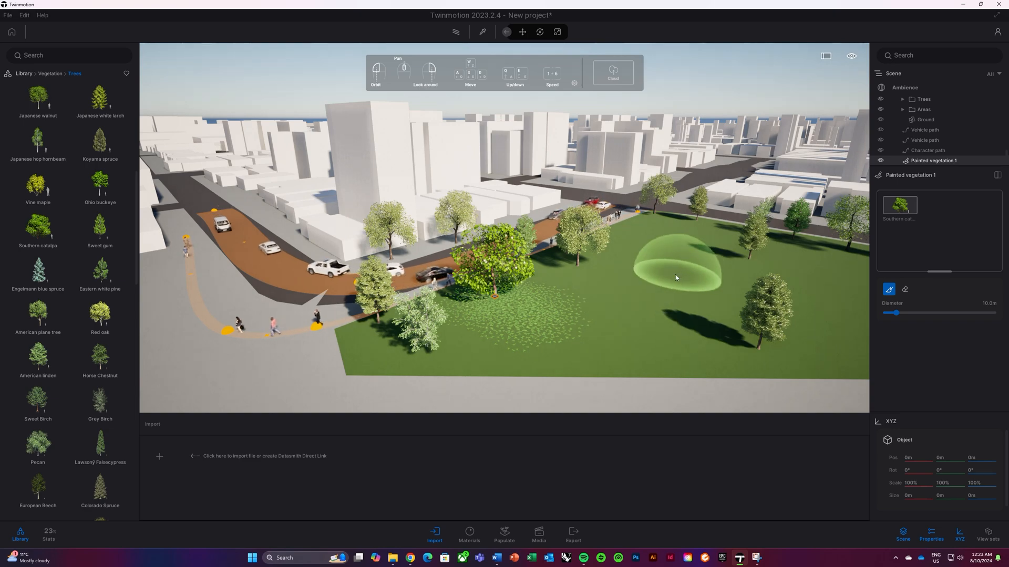
left_click(652, 223)
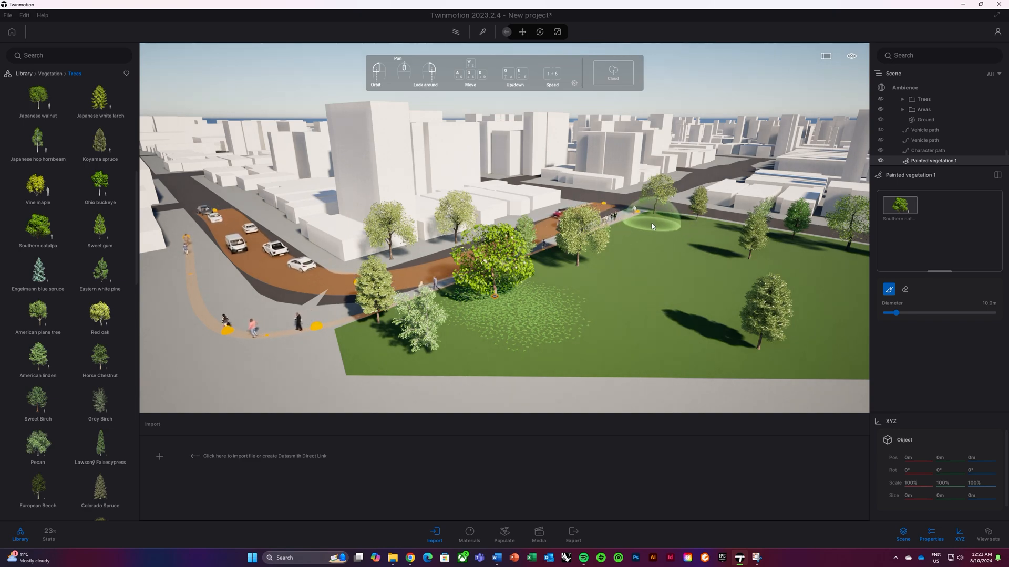
left_click(909, 220)
left_click(889, 290)
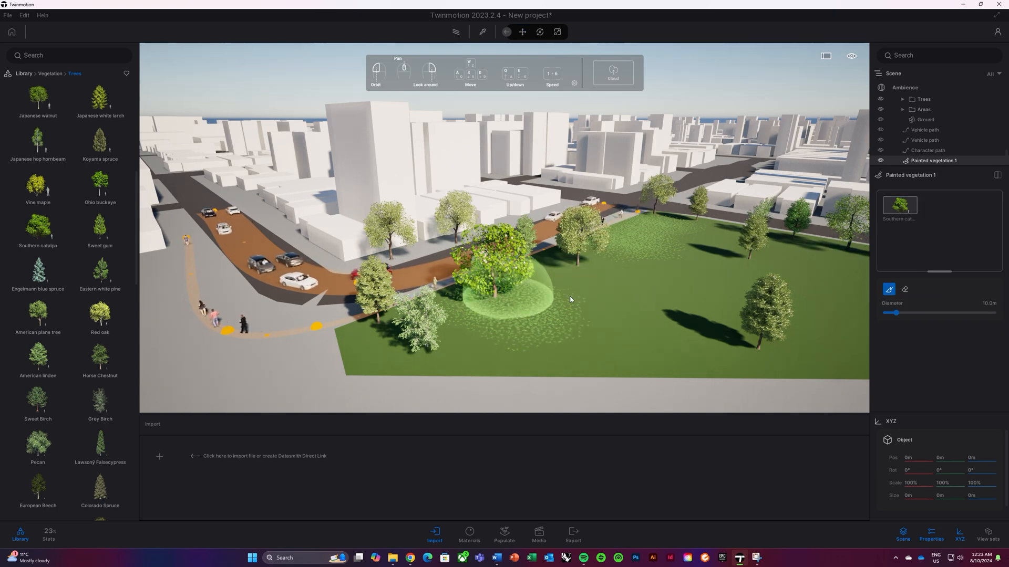
left_click(900, 208)
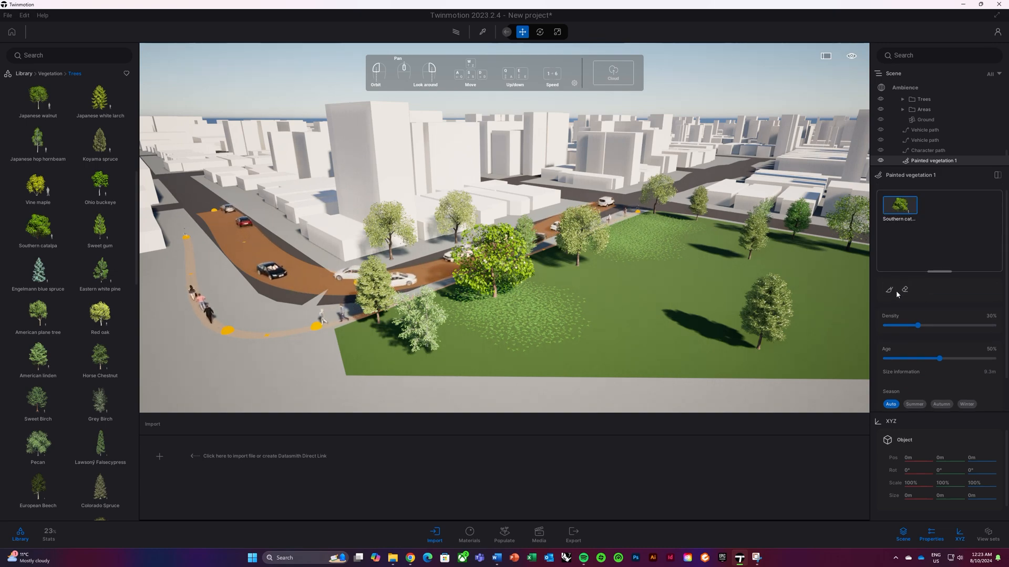
left_click(889, 291)
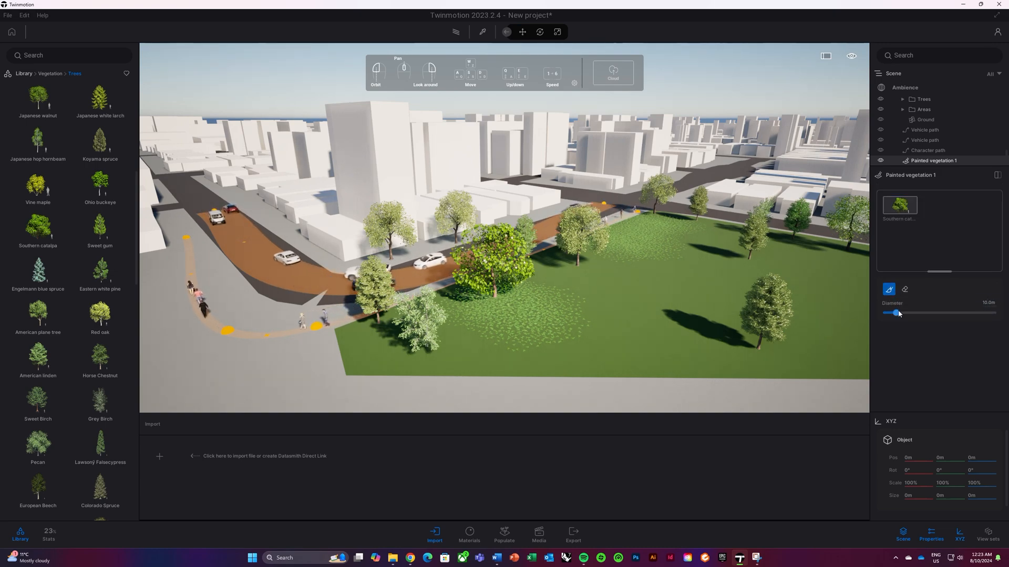
left_click_drag(589, 279, 660, 295)
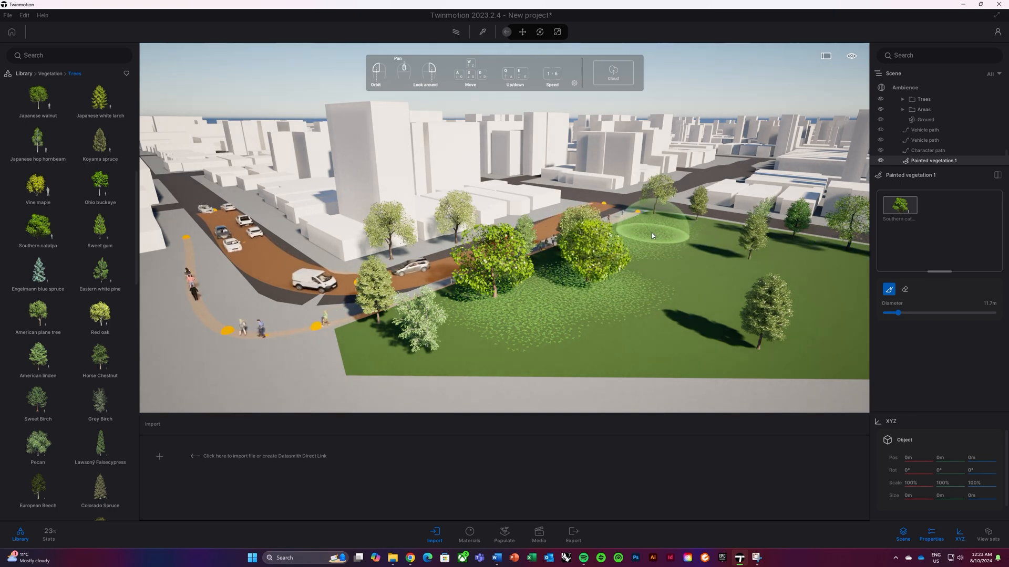
mouse_move(683, 259)
left_mouse_down()
mouse_move(670, 323)
mouse_move(594, 328)
mouse_move(639, 315)
mouse_move(678, 262)
mouse_move(712, 263)
mouse_move(484, 327)
mouse_move(707, 283)
mouse_move(701, 243)
mouse_move(633, 243)
left_mouse_up()
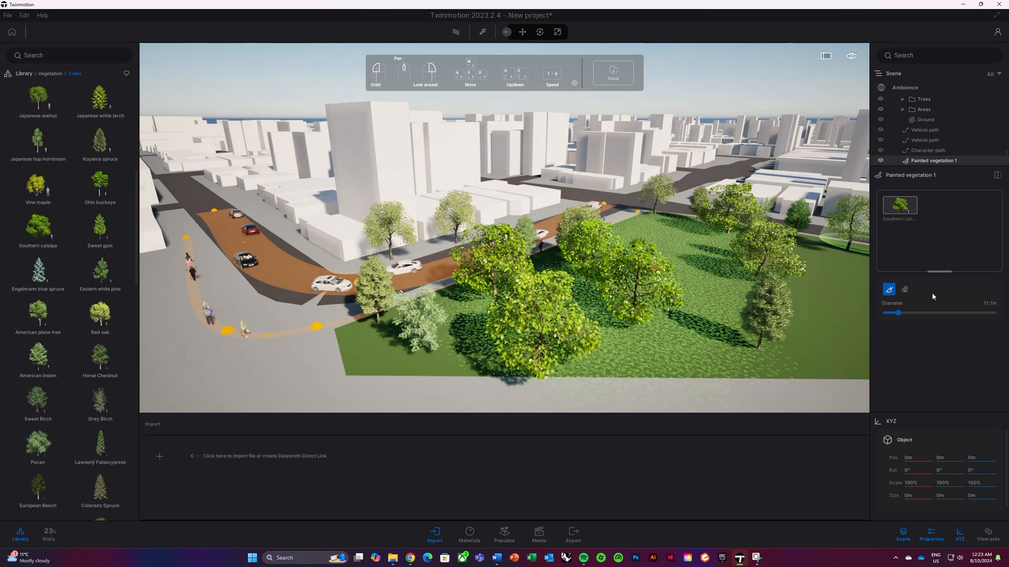
Delete the painted Southern catalpa vegetation from the park.
key("Escape")
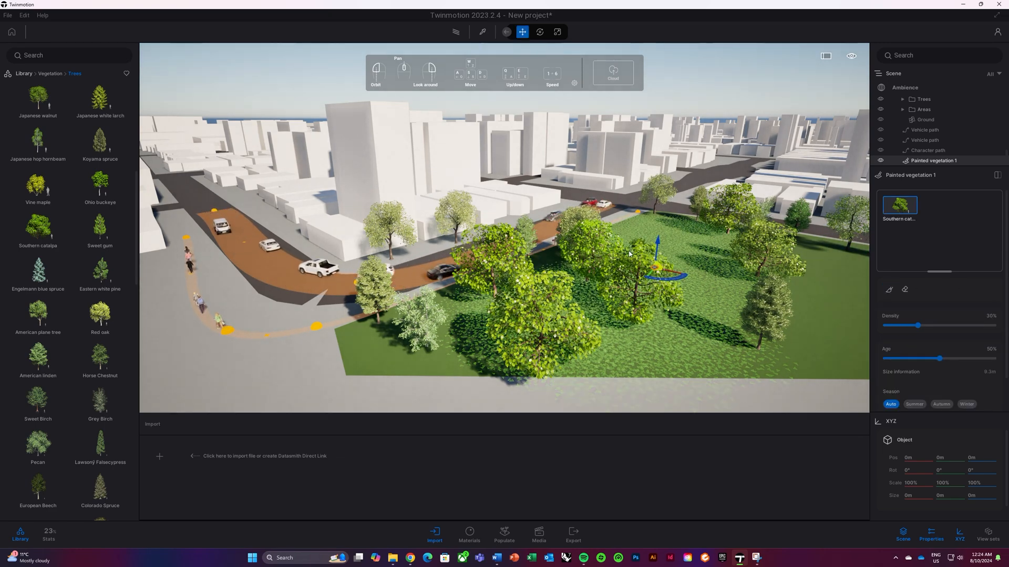
left_click(591, 268)
left_click(604, 271)
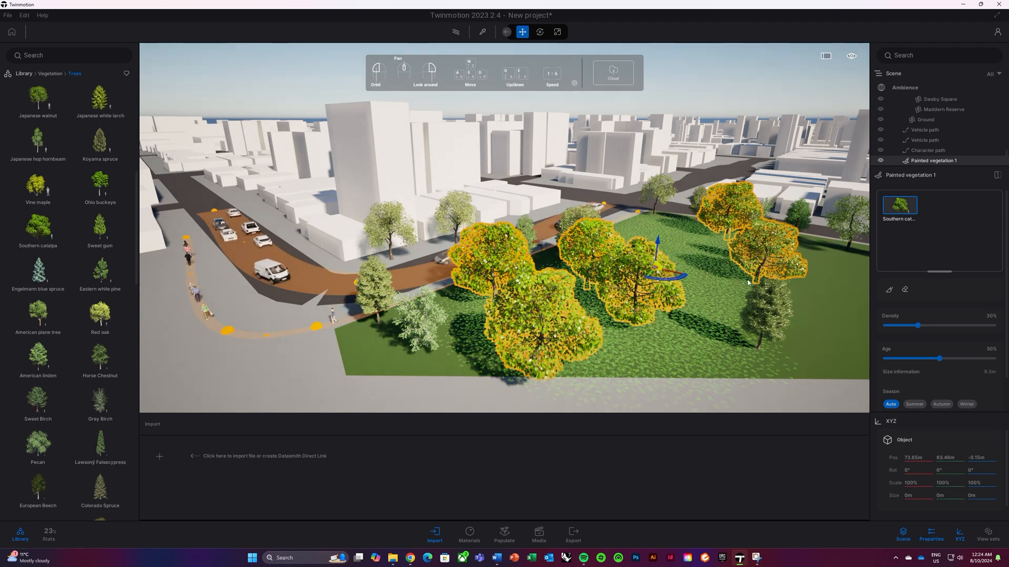
key("Delete")
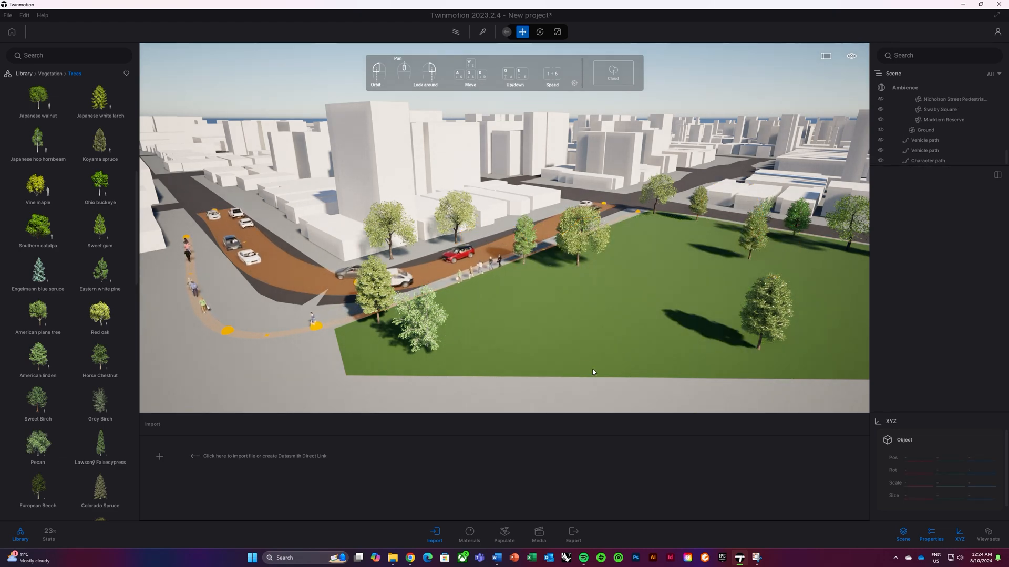
Set foliage population to Scatter and load Southern catalpa, Sweet Birch and Mugo Pine into its list.
left_click(505, 536)
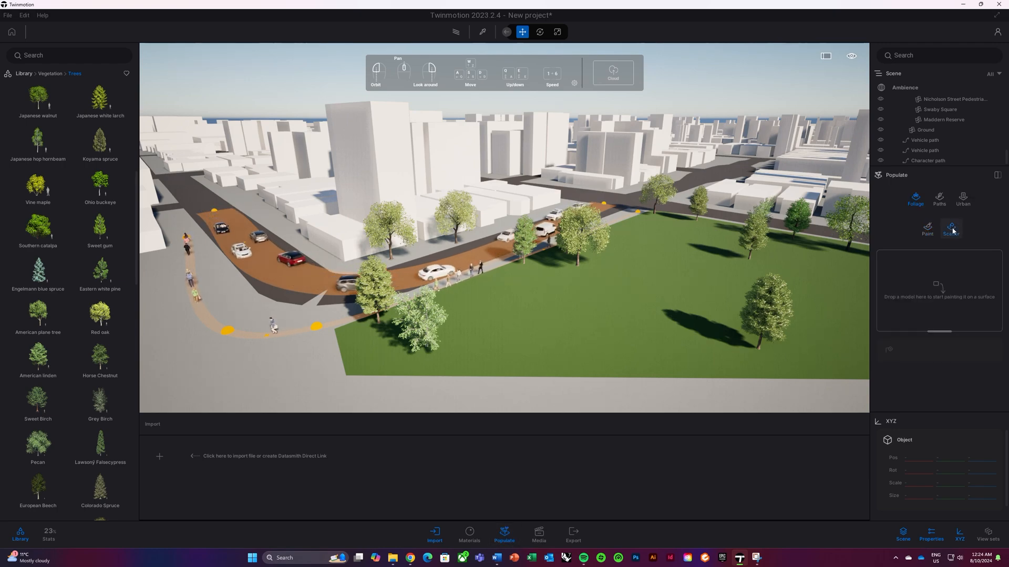
mouse_move(55, 192)
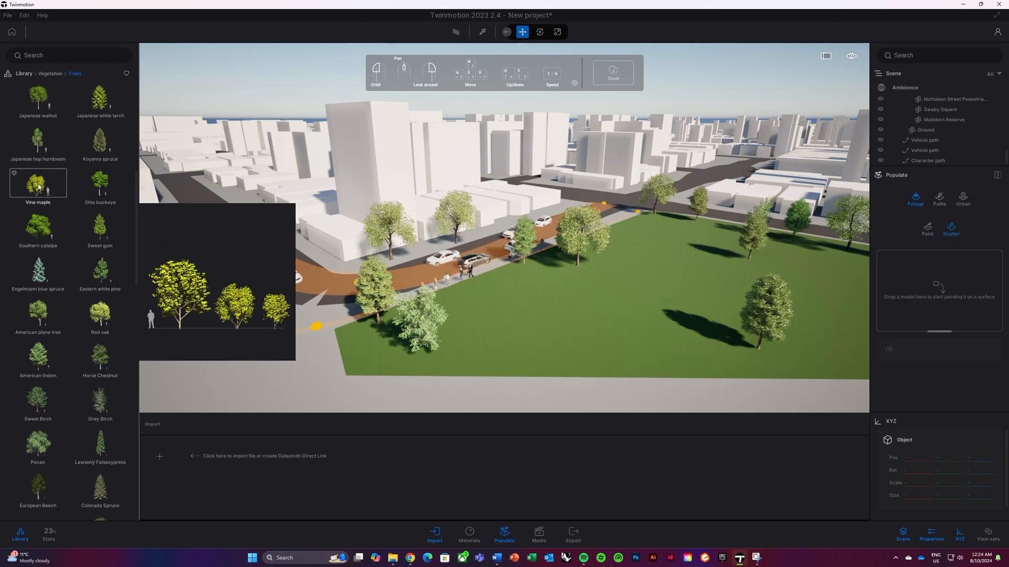
left_click_drag(40, 229, 926, 286)
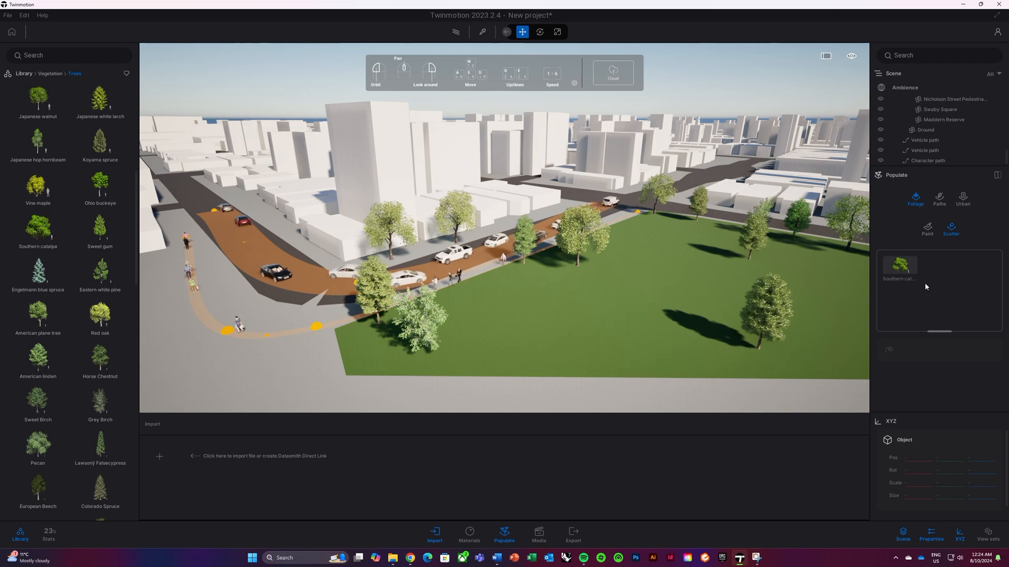
left_click_drag(33, 400, 935, 282)
scroll(71, 216, "down", 3)
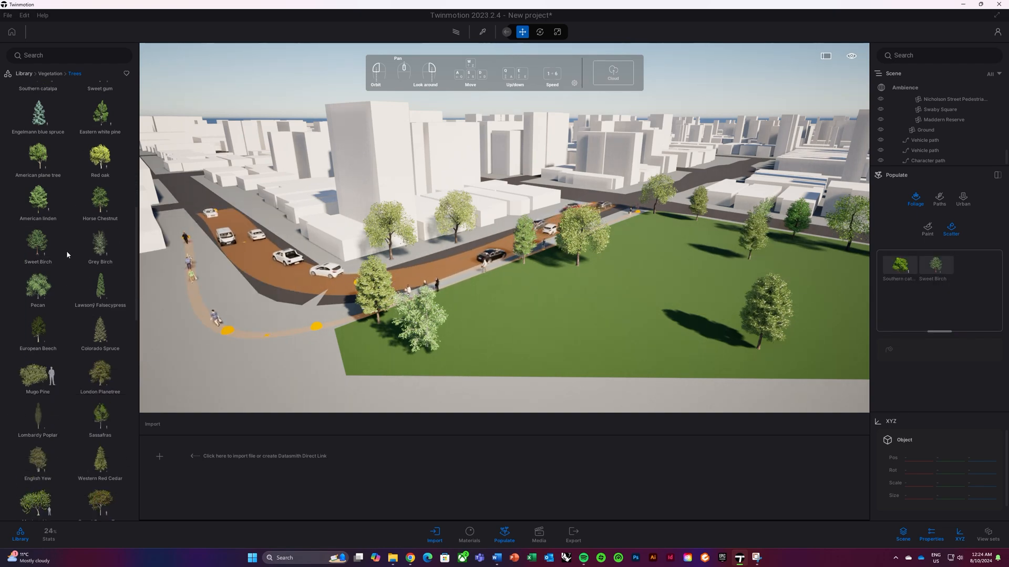
mouse_move(103, 343)
left_click_drag(31, 370, 960, 288)
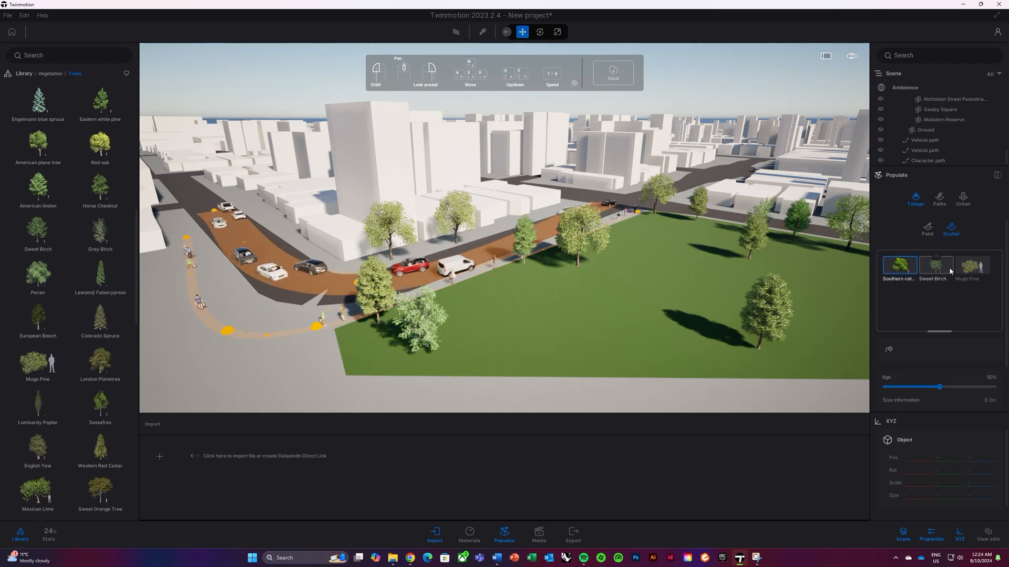
Scatter the Southern catalpa, Sweet Birch and Mugo Pine mix over the park's green surface.
left_click(890, 351)
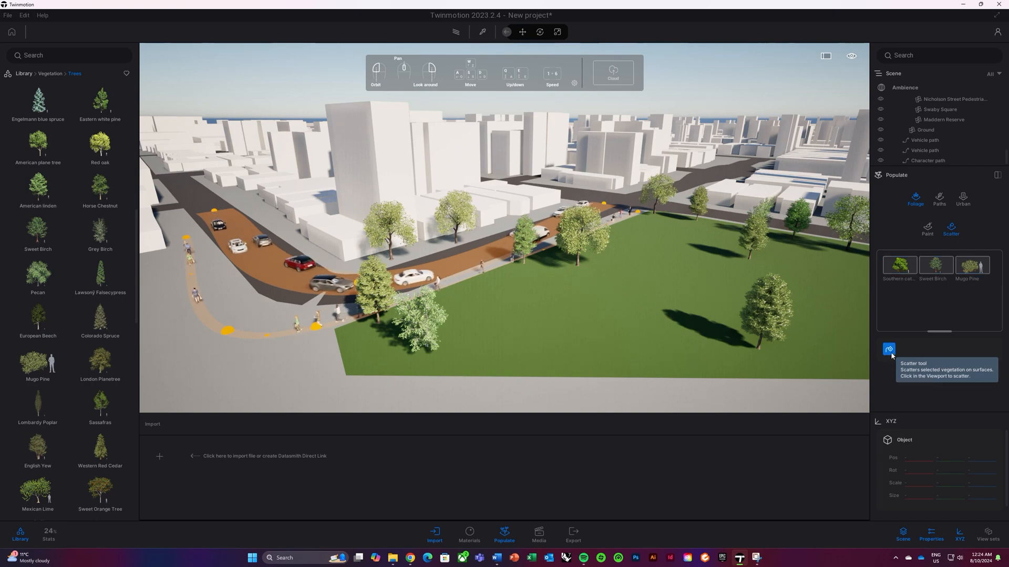
left_click(471, 343)
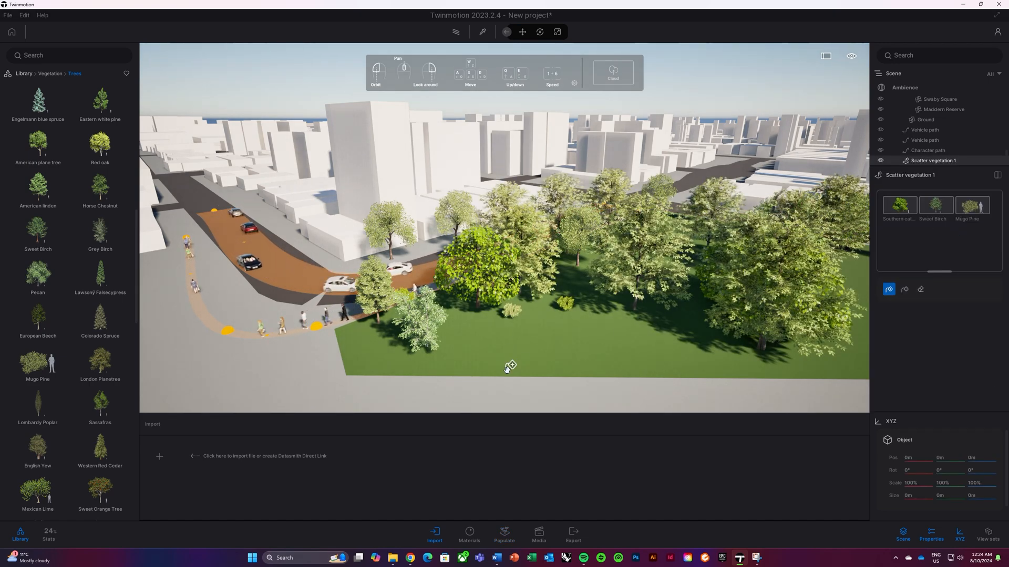
key("d")
left_click(635, 286)
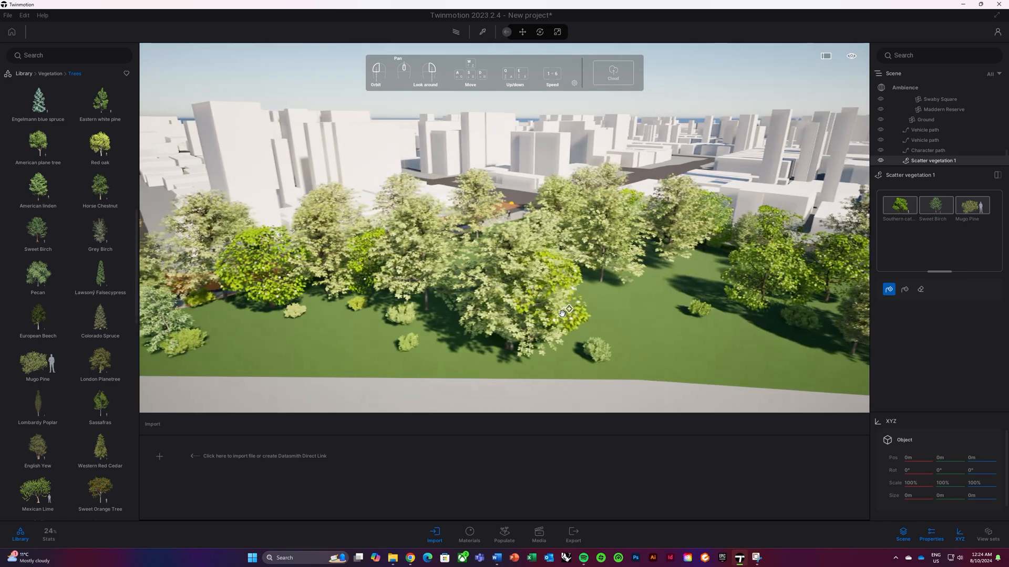
key("d")
key("w")
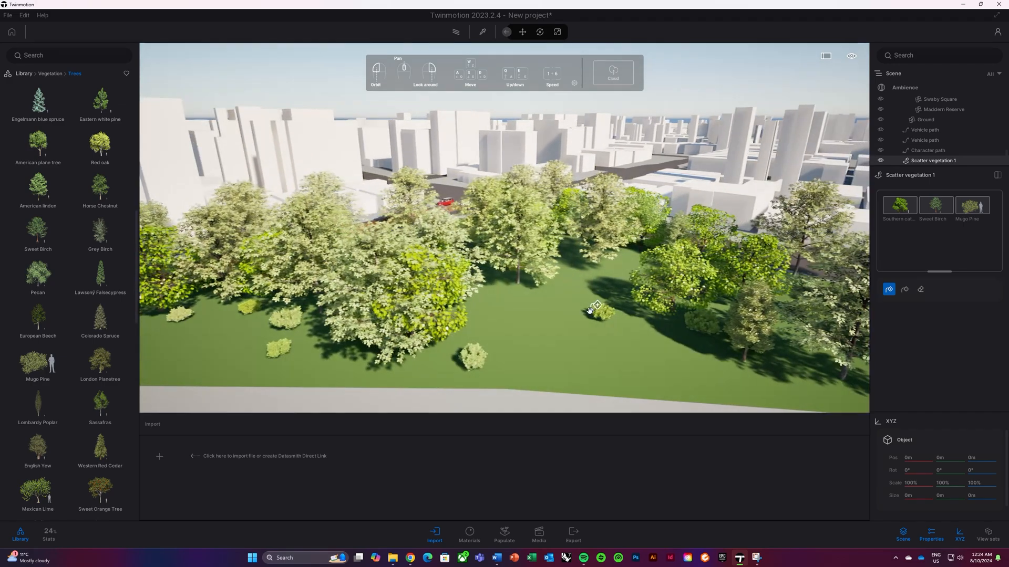
Scatter more of the three-plant mix over the open lawn areas until the park is densely planted, and finish scattering.
left_click(557, 310)
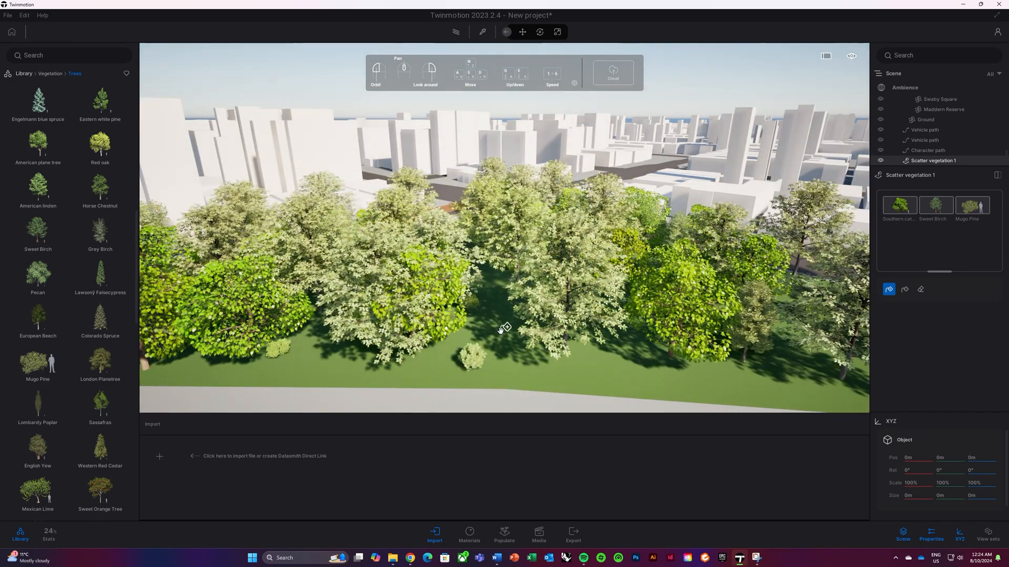
key("a")
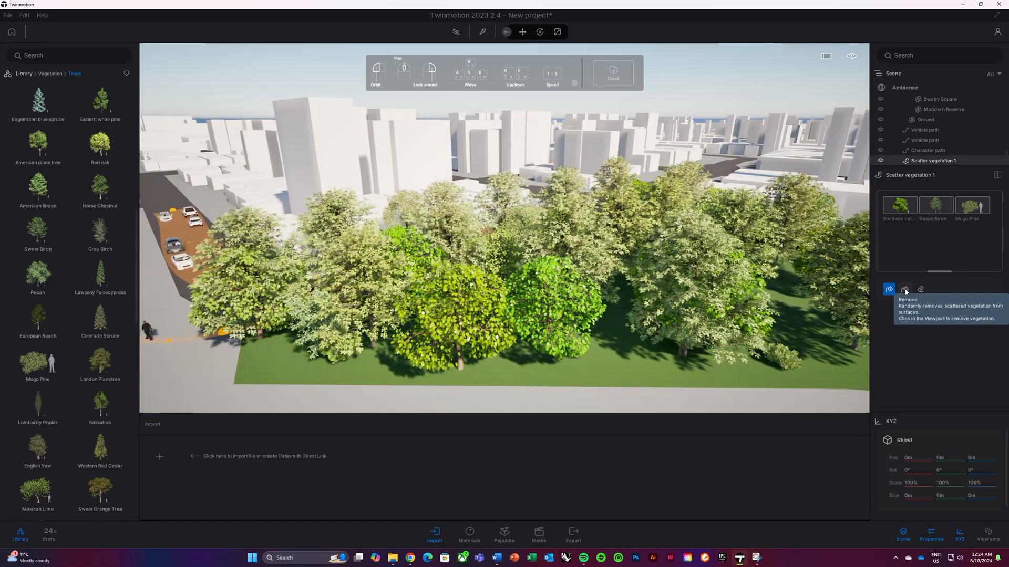
key("Escape")
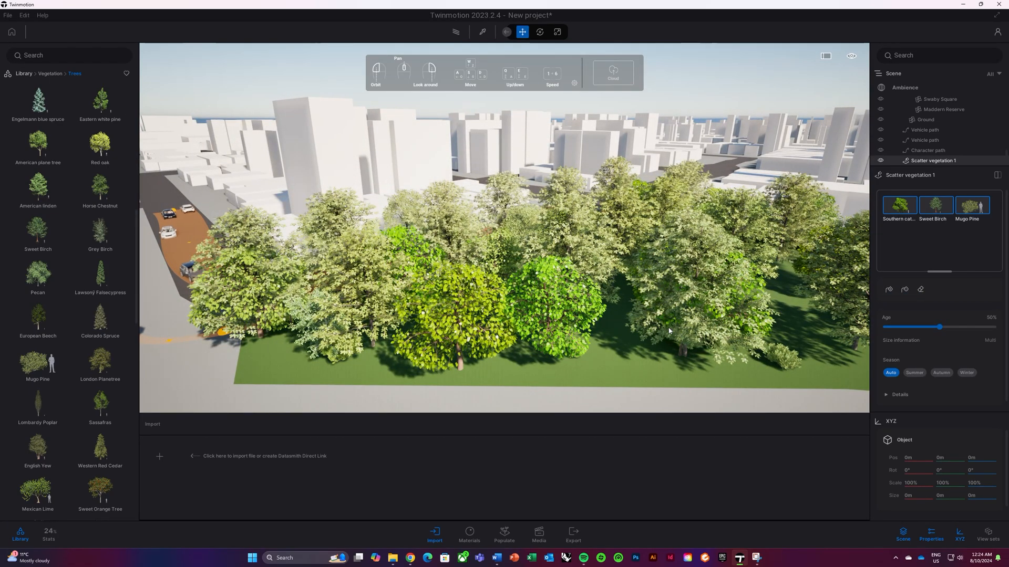
Set the age of all three scattered vegetation species in the park to 100%.
scroll(669, 331, "down", 2)
left_click_drag(669, 331, 617, 225)
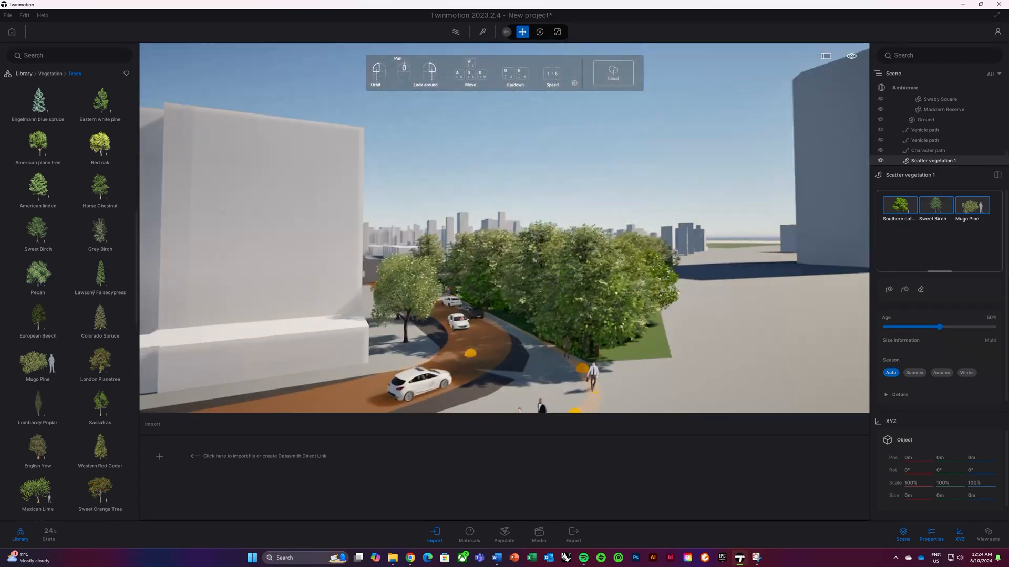
scroll(691, 314, "up", 1)
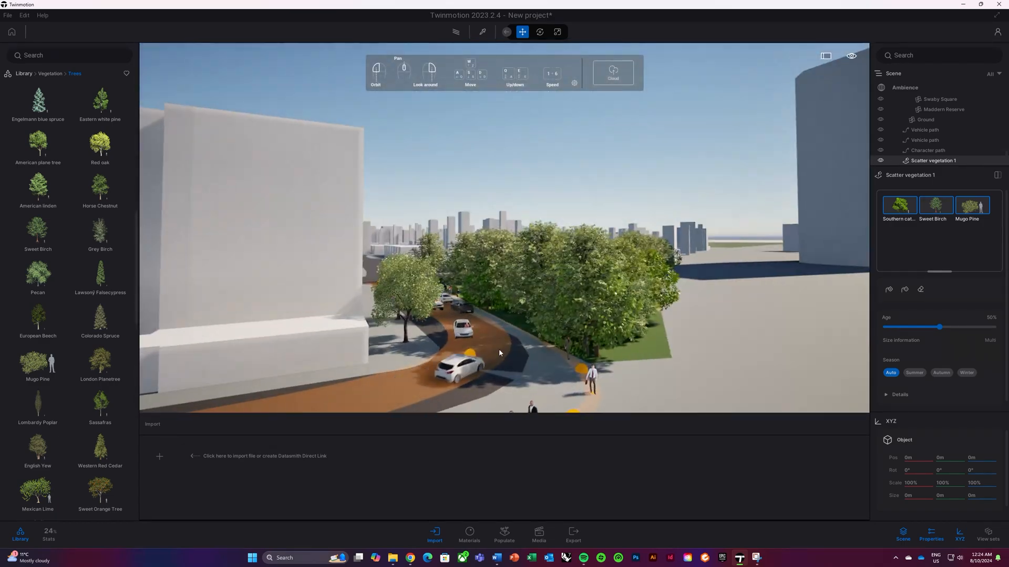
left_click(954, 327)
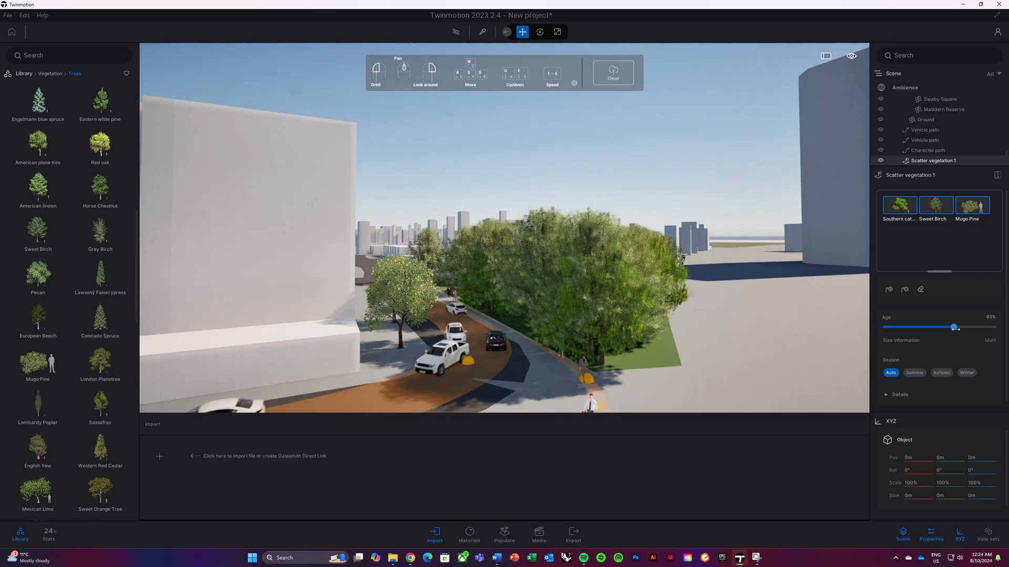
left_click_drag(954, 327, 993, 329)
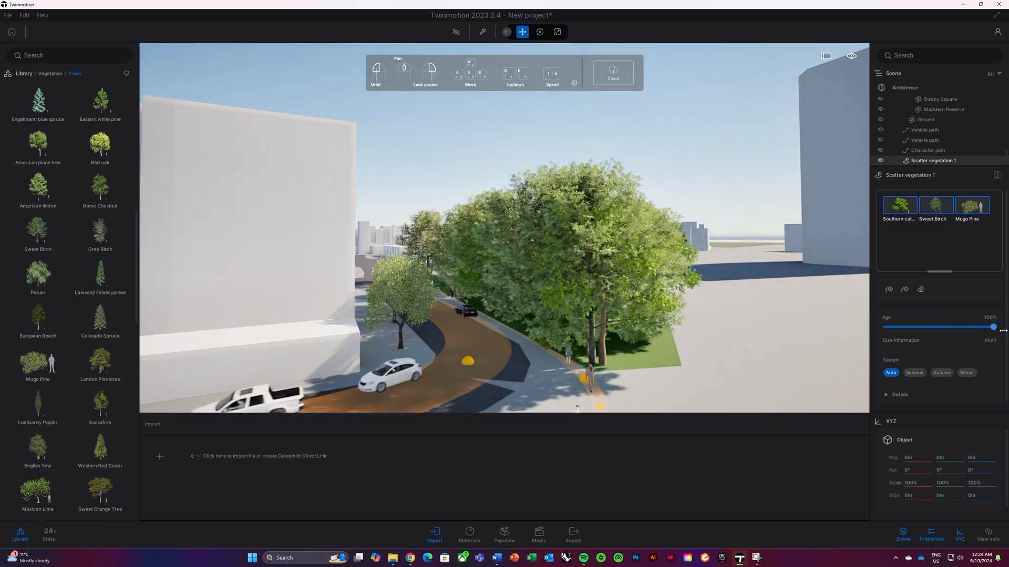
Try the Autumn and Winter seasons on the scattered park vegetation, and return the season to Auto.
left_click_drag(600, 354, 489, 352)
left_click_drag(741, 284, 733, 266)
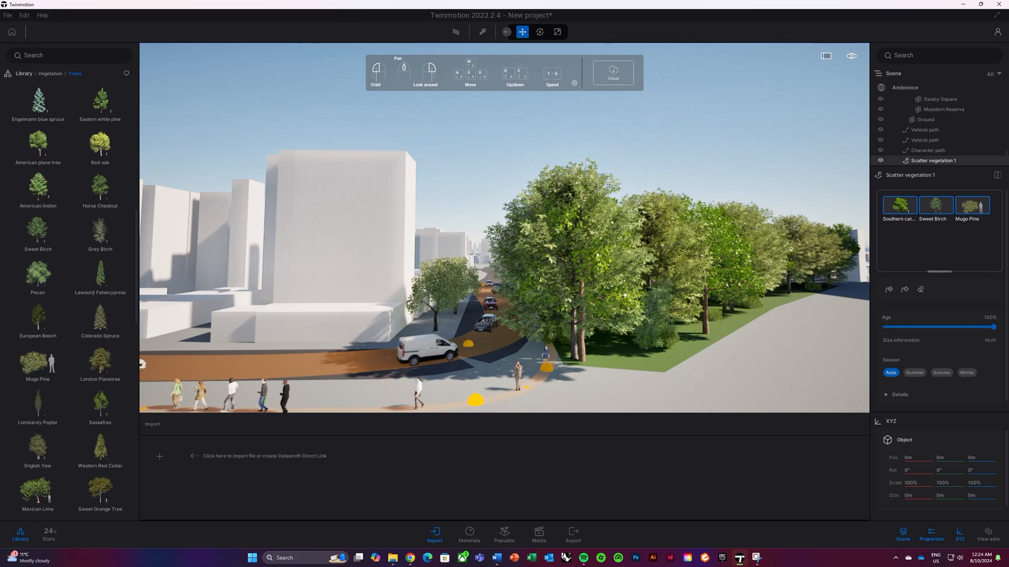
left_click(940, 373)
left_click_drag(735, 305, 815, 328)
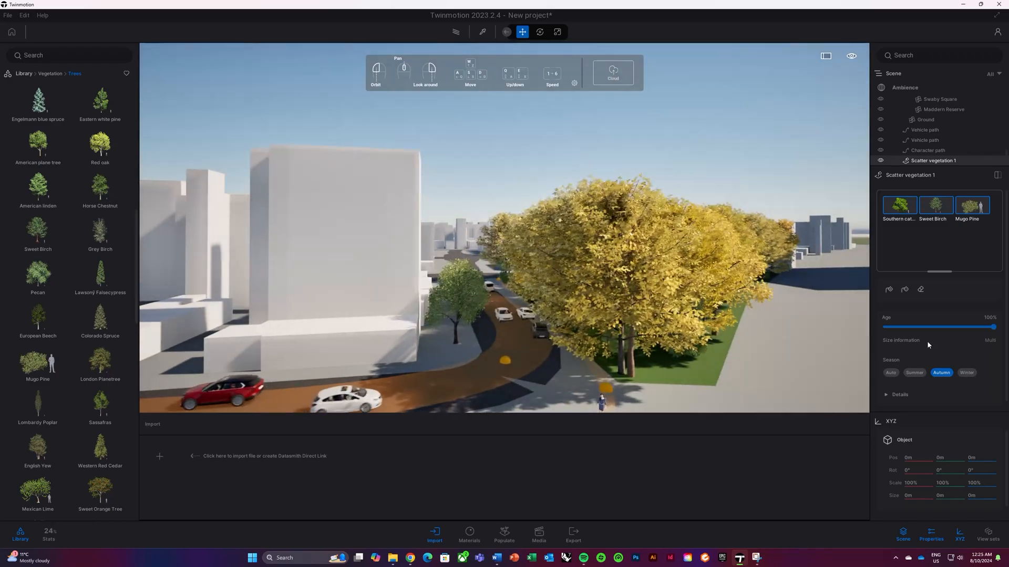
left_click(972, 376)
left_click_drag(746, 337, 742, 373)
left_click(892, 374)
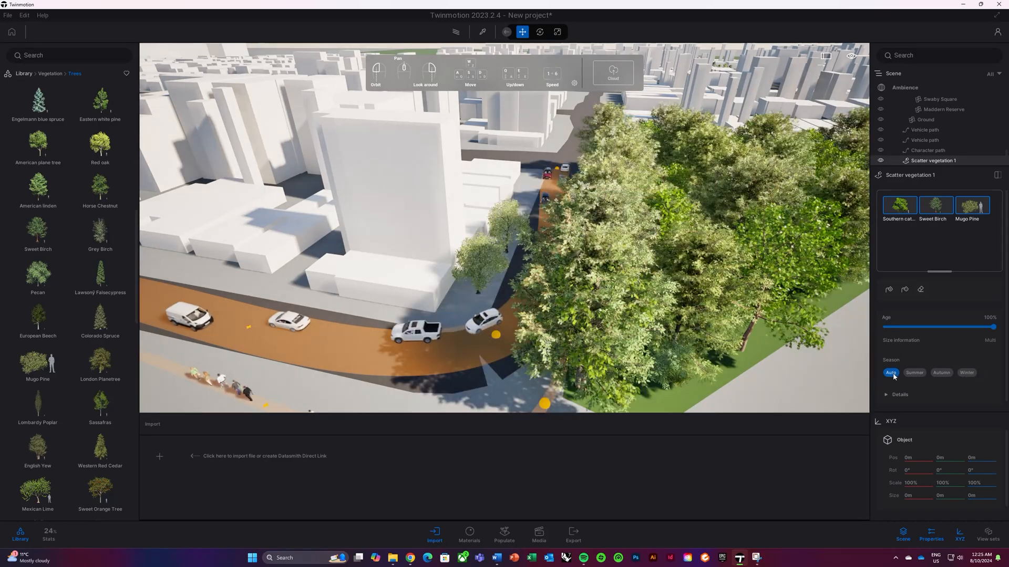
Erase scattered trees at the park corner beside the road bend using the Eraser at 11.7 m diameter, and deselect the scatter.
left_click_drag(586, 356, 591, 326)
key("d")
key("d")
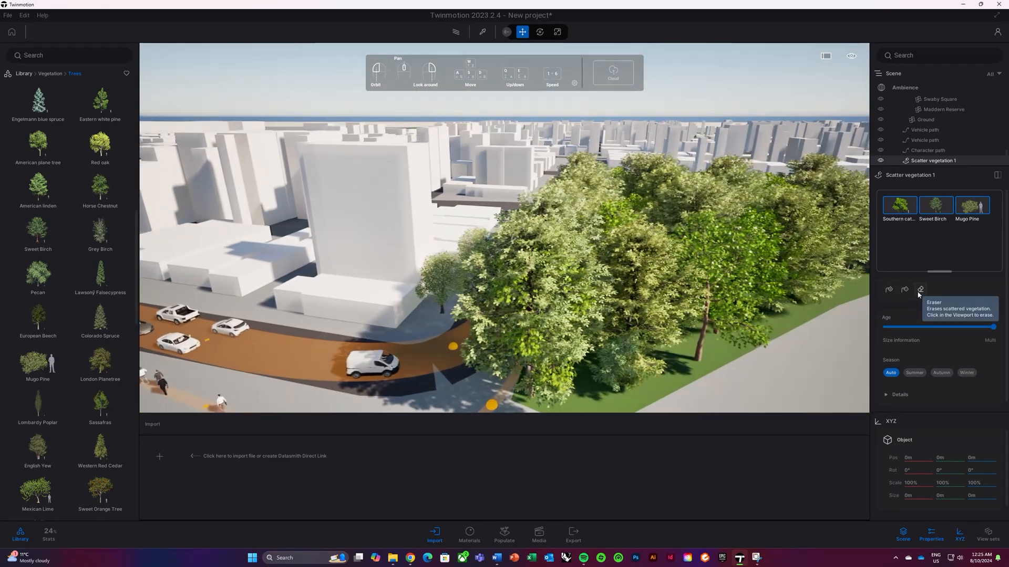
left_click(920, 293)
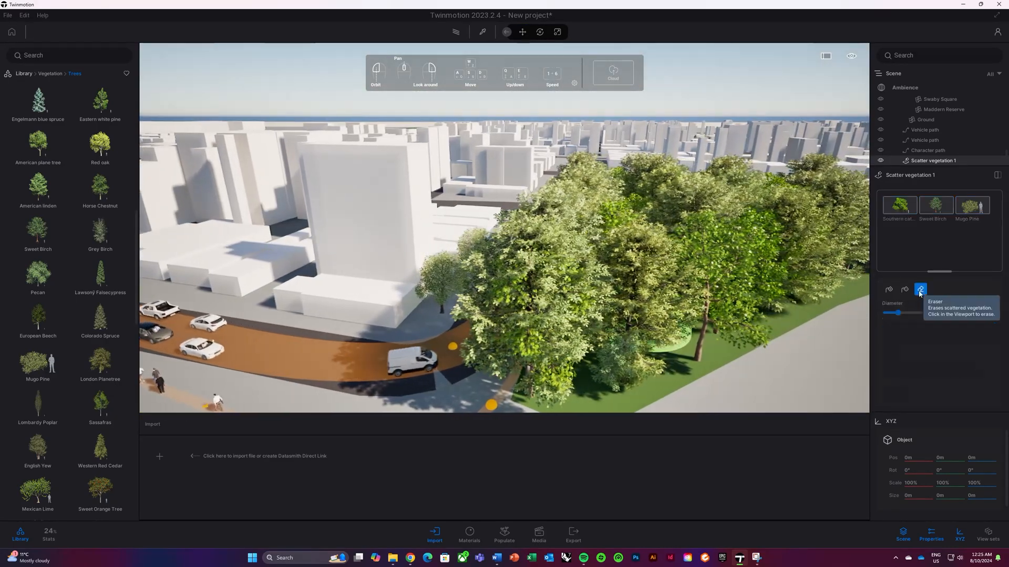
left_click(697, 361)
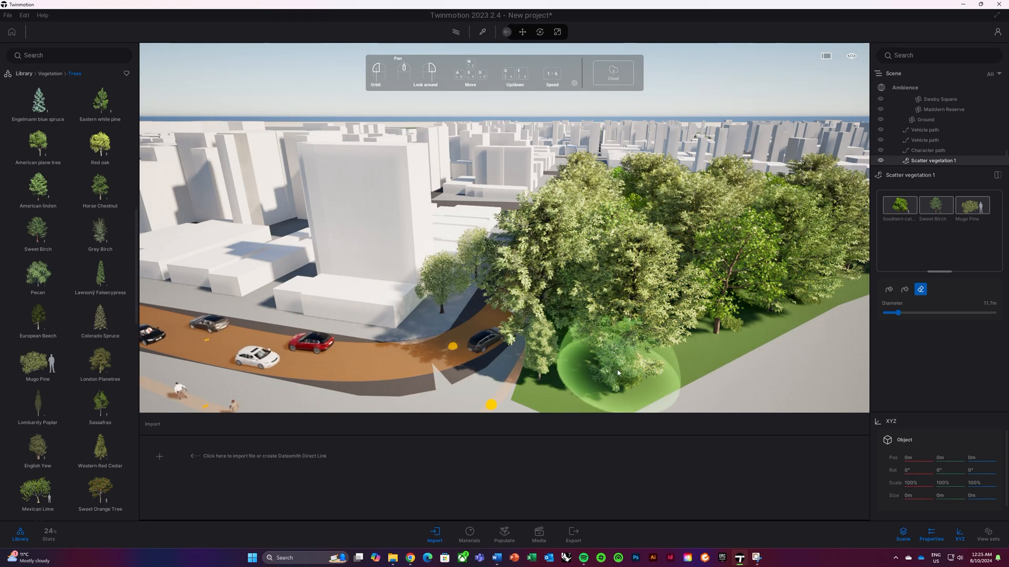
left_click(572, 370)
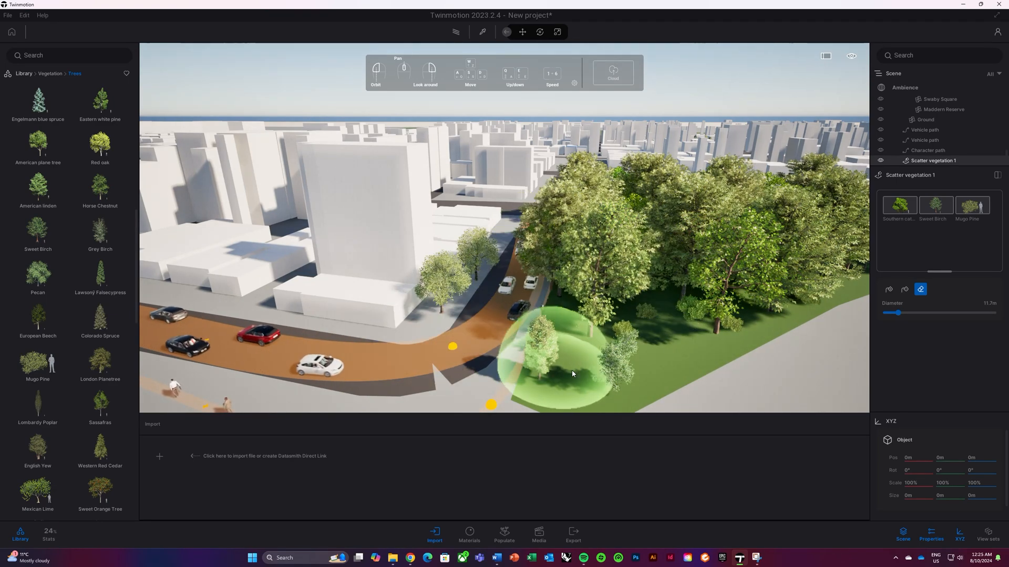
left_click(590, 333)
left_click(743, 334)
key("Escape")
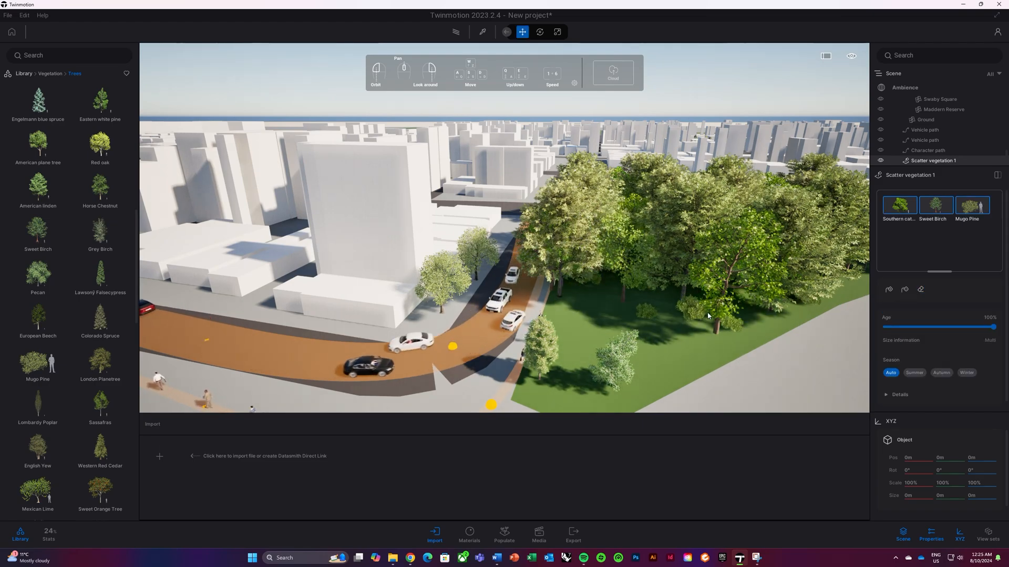
key("Escape")
mouse_move(752, 304)
left_mouse_down()
mouse_move(846, 225)
mouse_move(794, 237)
mouse_move(752, 262)
left_mouse_up()
left_click_drag(518, 339, 541, 347)
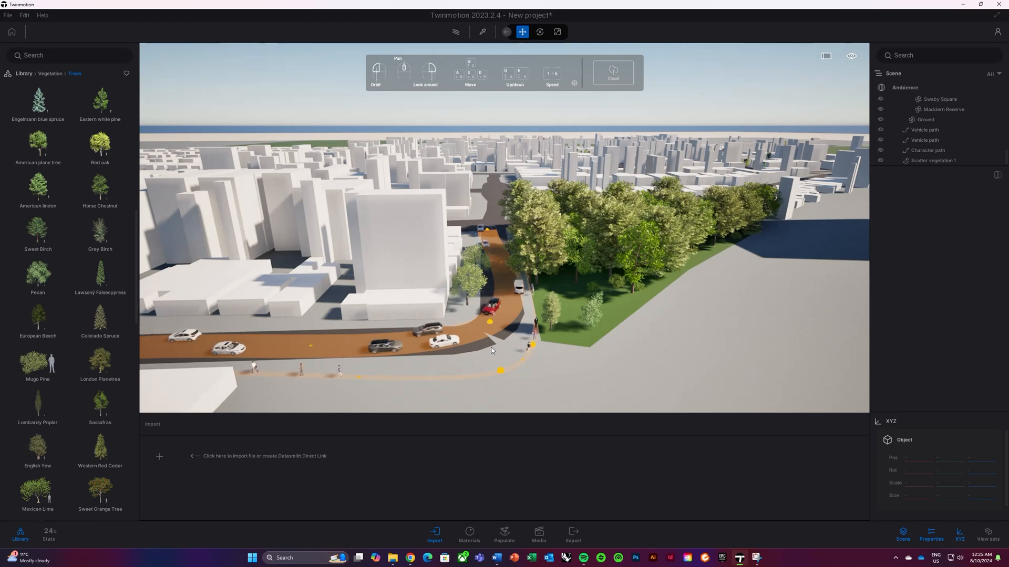